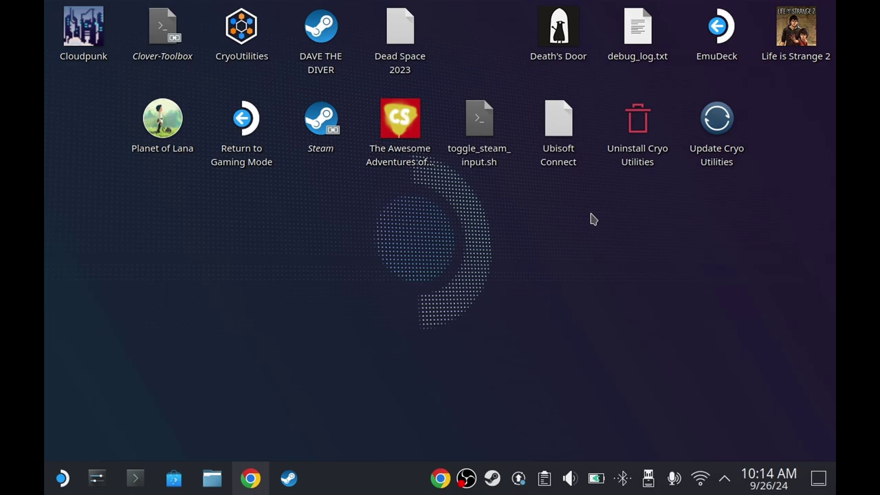
# - Open Konsole and run the passwd command to start setting the account password
pyautogui.click(135, 479)
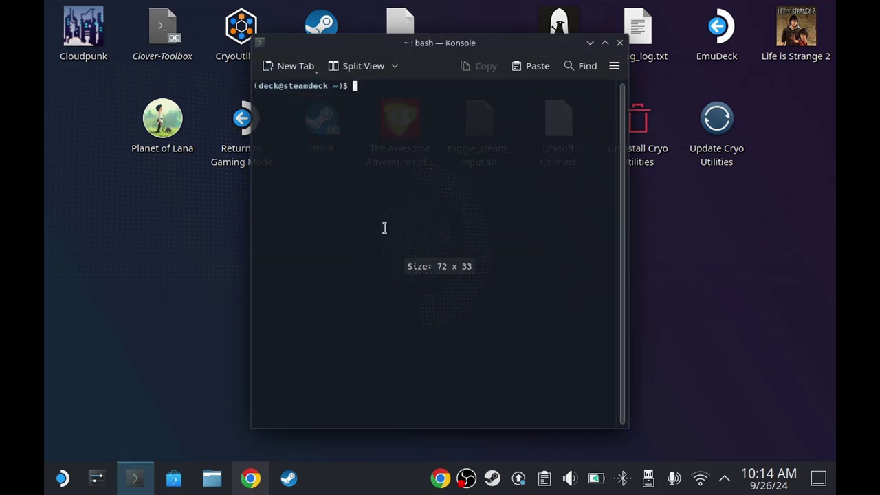
pyautogui.write('passwd')
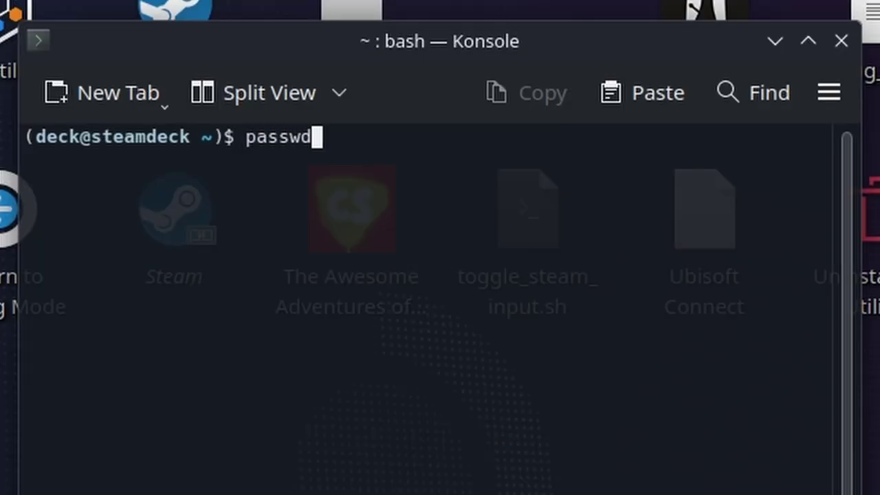
pyautogui.press('Return')
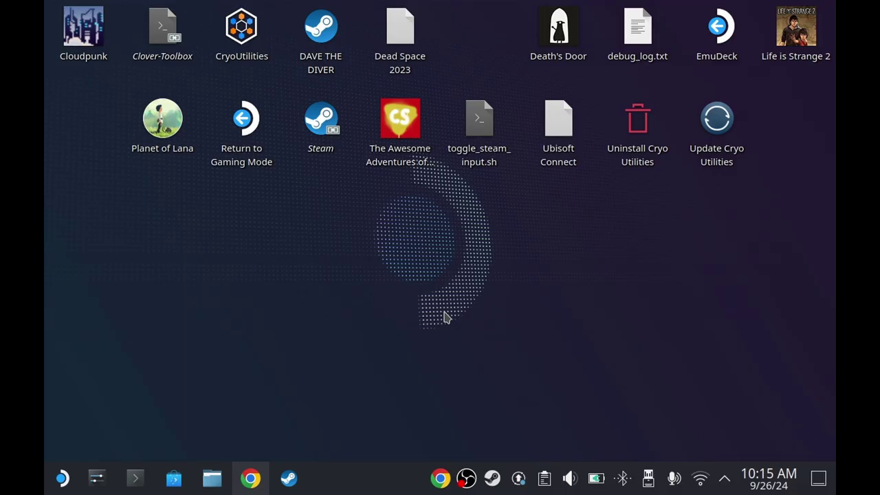
# - Switch to Chrome and download decky_installer.desktop from decky.xyz, closing the browser when finished
pyautogui.click(250, 477)
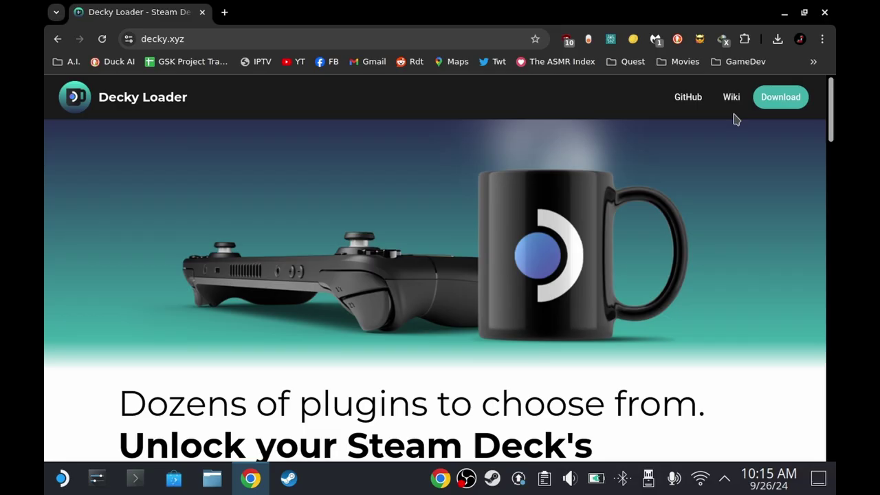
pyautogui.click(767, 97)
pyautogui.click(580, 364)
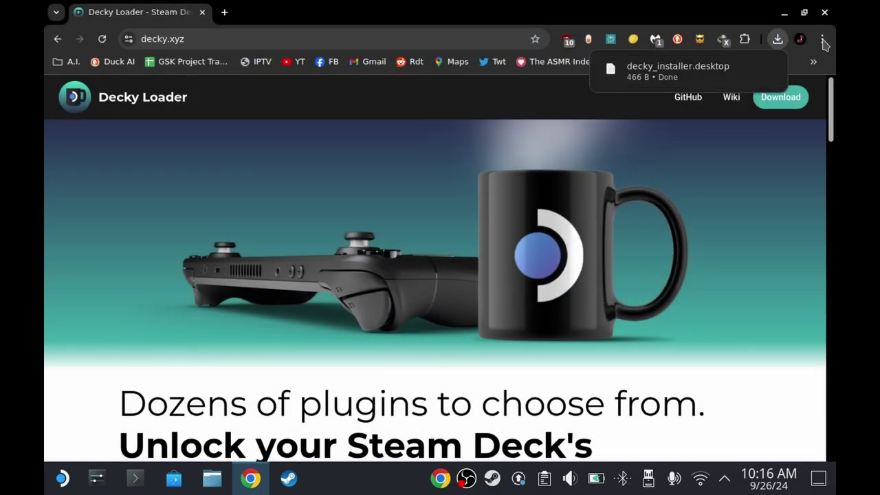
pyautogui.click(824, 12)
# - Run the downloaded decky_installer.desktop from the Downloads folder in Dolphin
pyautogui.click(212, 478)
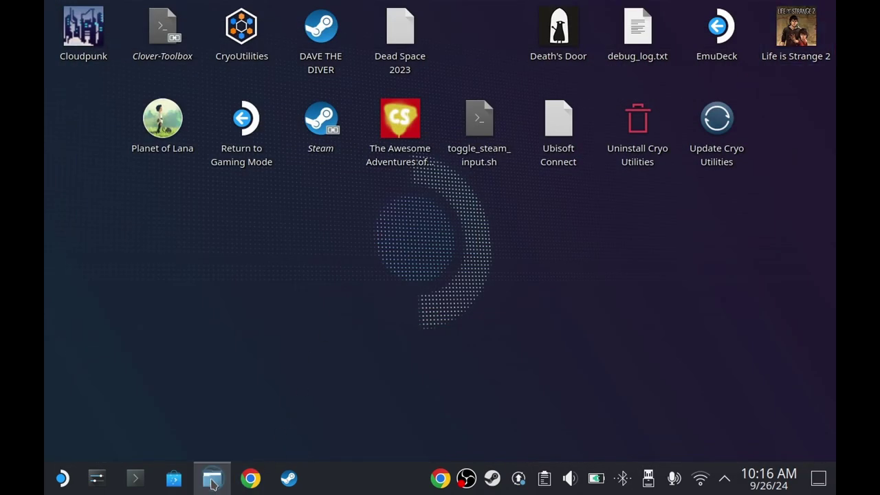
pyautogui.doubleClick(314, 88)
pyautogui.click(459, 265)
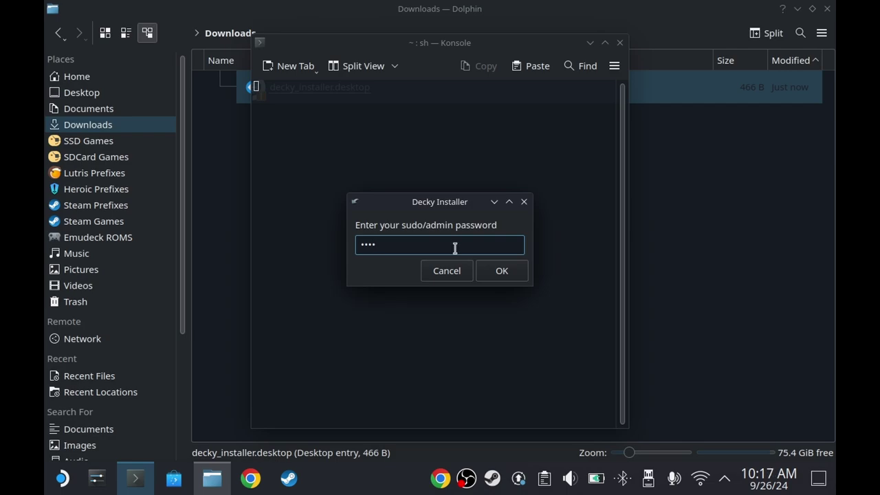
# - Submit the sudo/admin password to the Decky Installer and install the release branch
pyautogui.click(497, 272)
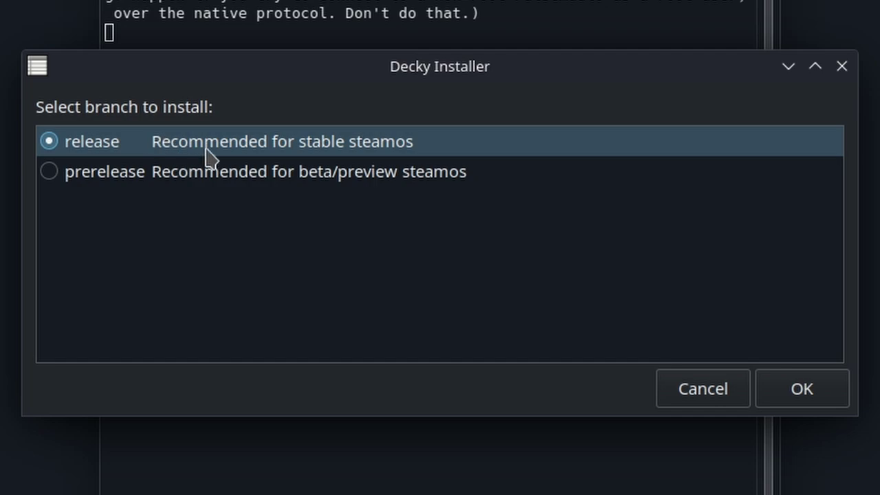
pyautogui.click(781, 392)
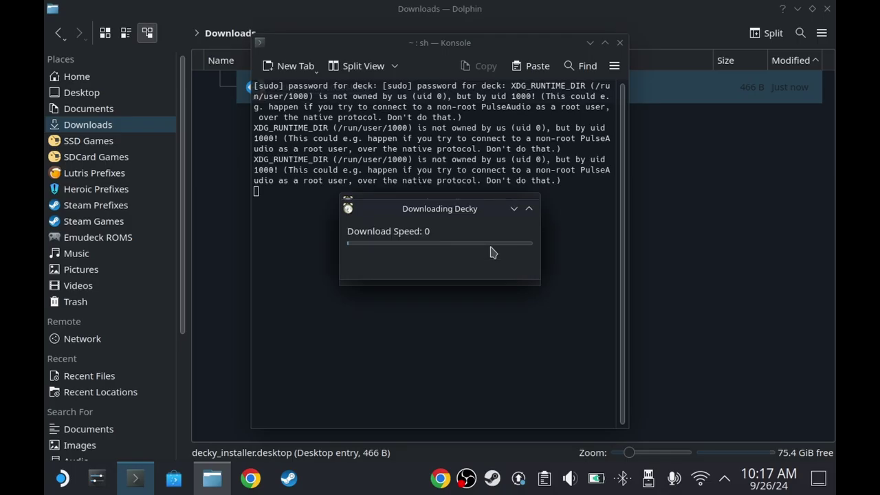
pyautogui.click(509, 272)
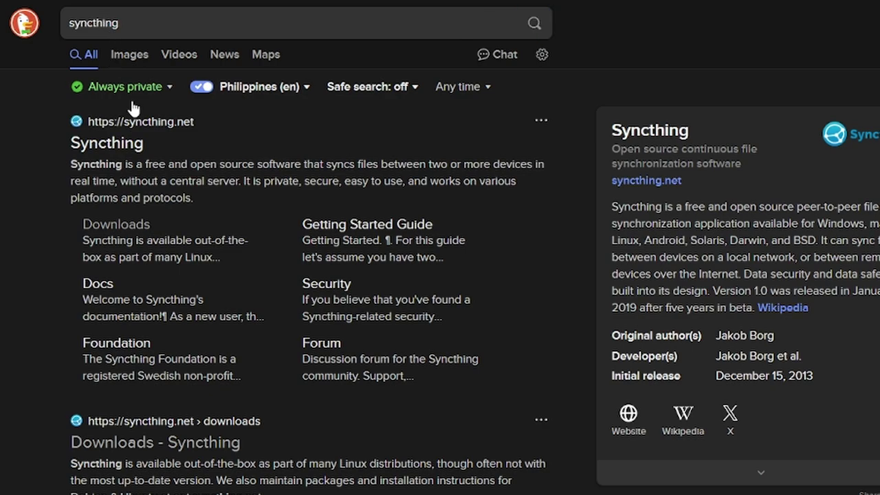
# - On the Windows PC, go from the Syncthing website's downloads to the SyncthingWindowsSetup v1.27.11 release page on GitHub
pyautogui.click(128, 145)
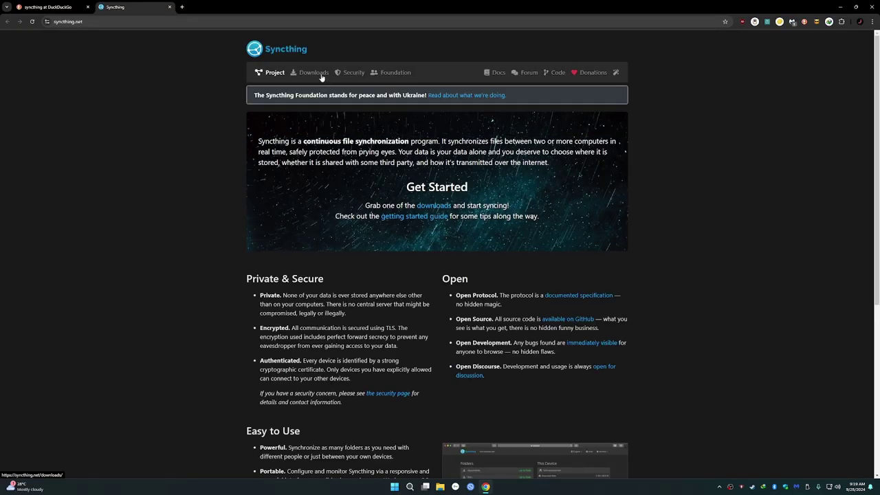
pyautogui.click(321, 76)
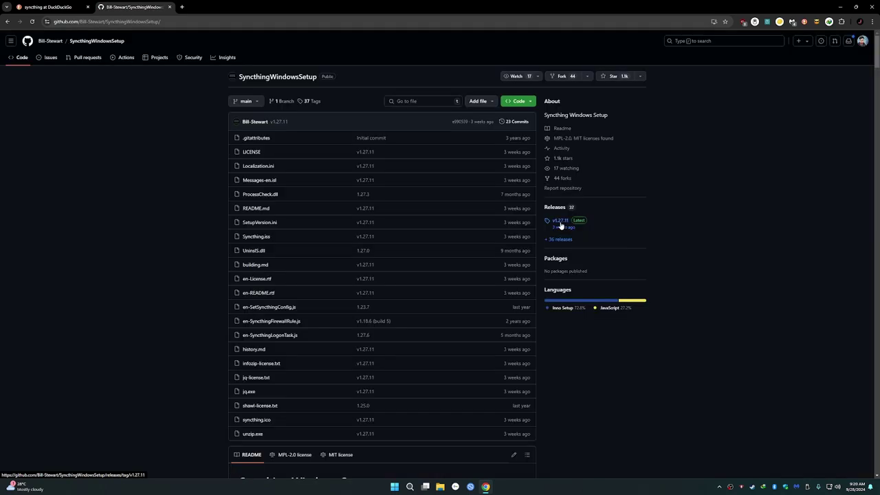
pyautogui.click(560, 222)
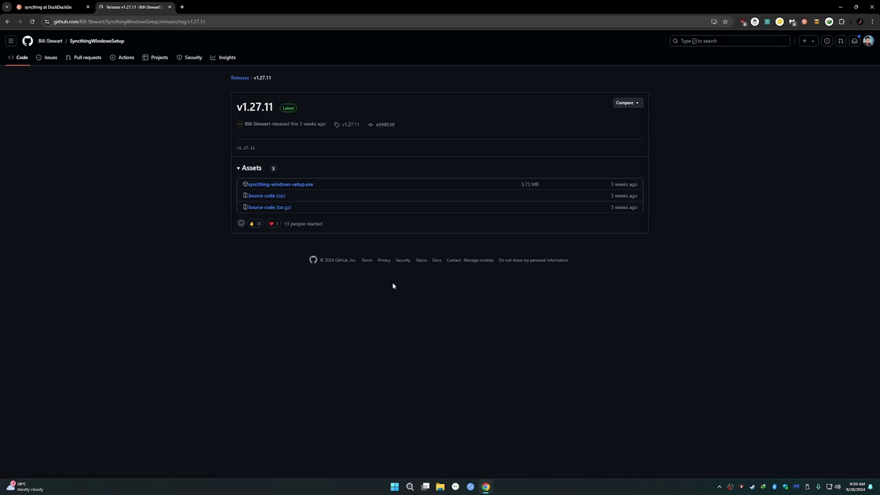
# - Launch syncthing-windows-setup.exe, choose installation for the current user only, and proceed past the introductory information
pyautogui.click(822, 39)
pyautogui.click(459, 248)
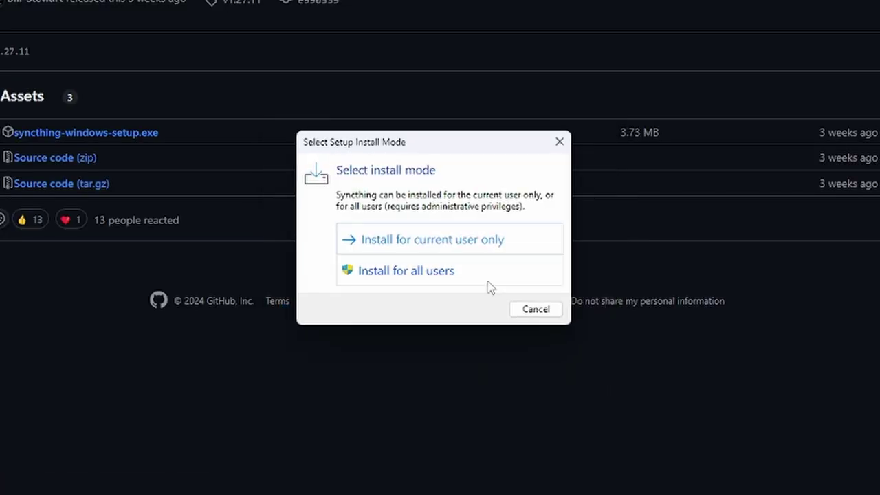
pyautogui.click(429, 241)
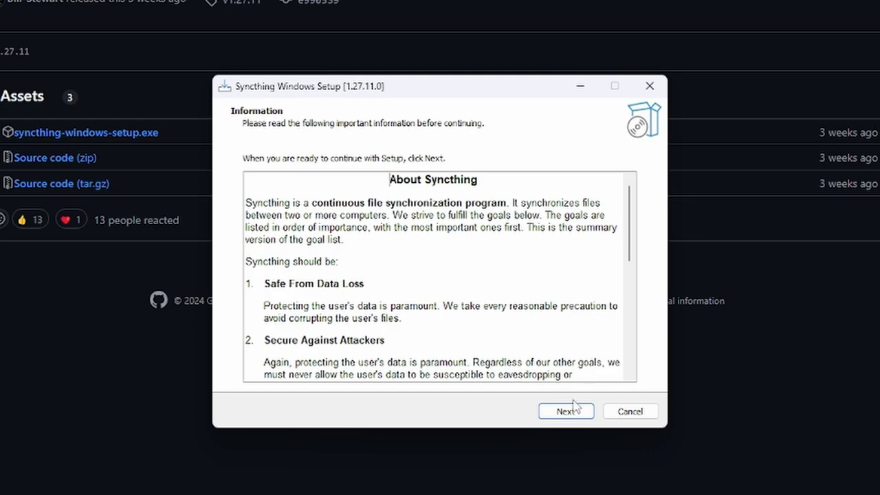
pyautogui.click(567, 411)
pyautogui.click(565, 411)
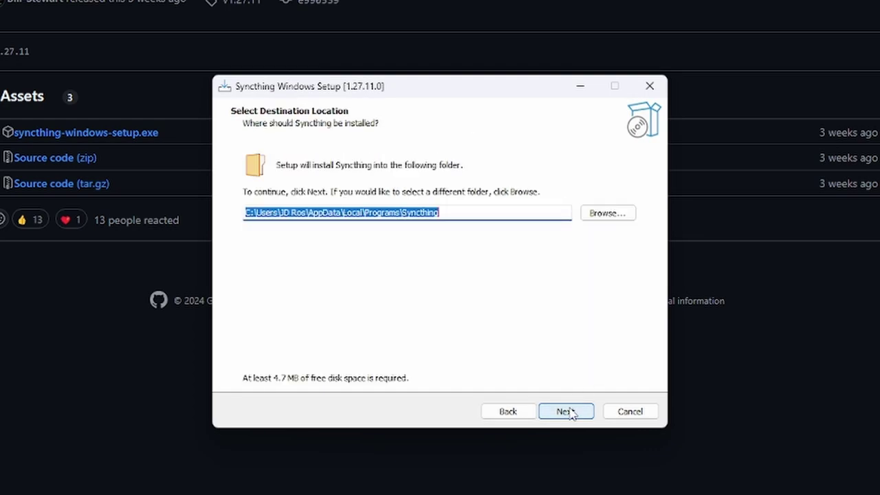
# - Set the installation folder to D:\Syncthing on the HDD and agree to use the existing folder
pyautogui.click(605, 213)
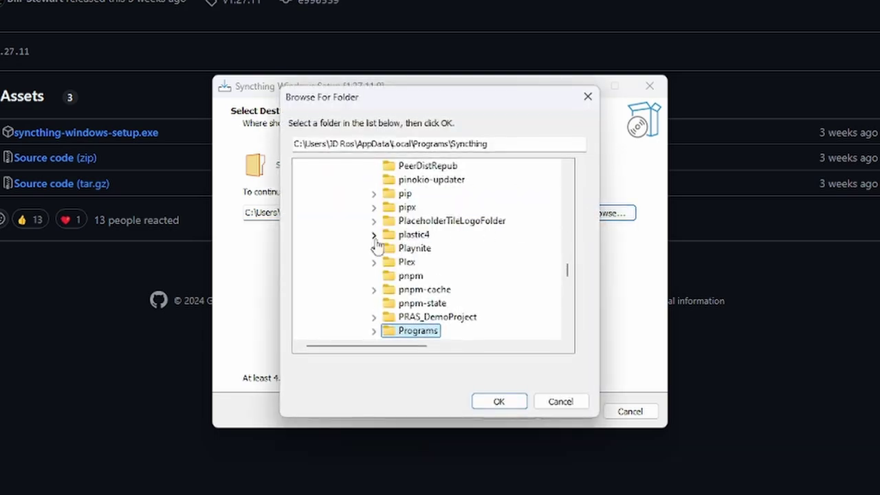
pyautogui.scroll(8, 344, 240)
pyautogui.click(301, 166)
pyautogui.click(301, 179)
pyautogui.scroll(-3, 392, 218)
pyautogui.scroll(3, 357, 206)
pyautogui.click(347, 180)
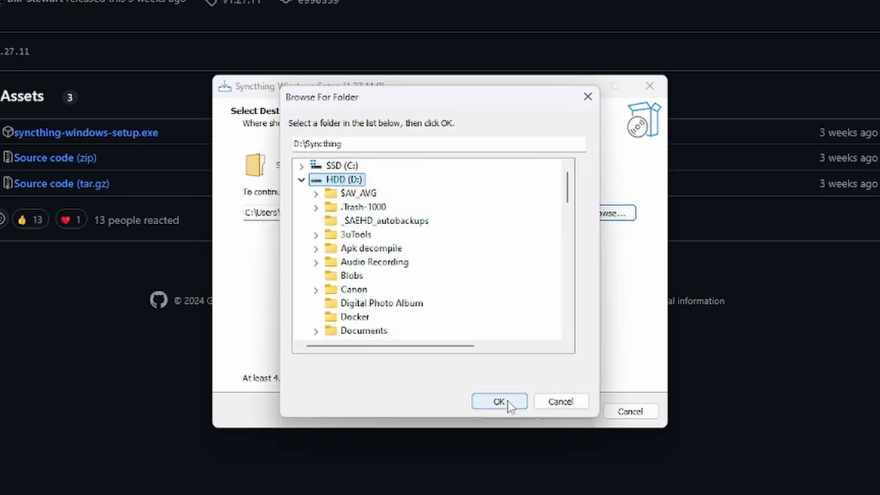
pyautogui.click(507, 405)
pyautogui.click(565, 411)
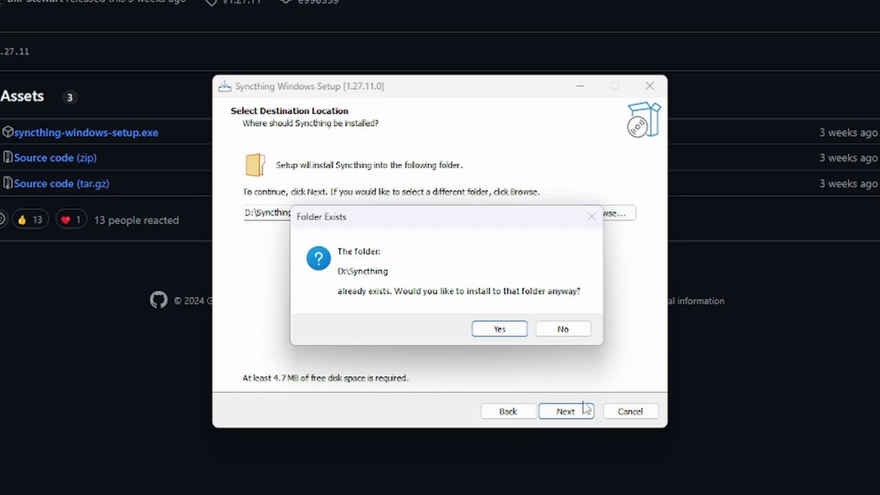
pyautogui.click(516, 331)
# - Accept the default Syncthing configuration settings and proceed through the remaining setup pages
pyautogui.click(573, 412)
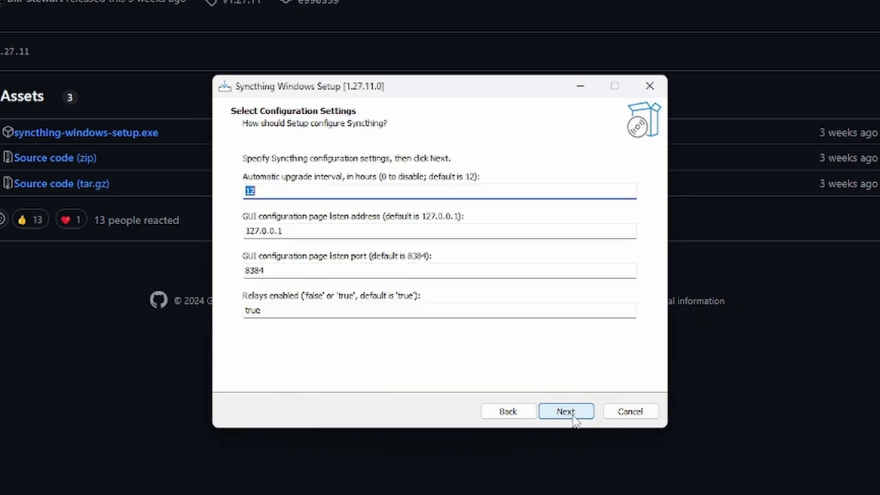
pyautogui.click(572, 415)
pyautogui.click(571, 414)
pyautogui.click(570, 415)
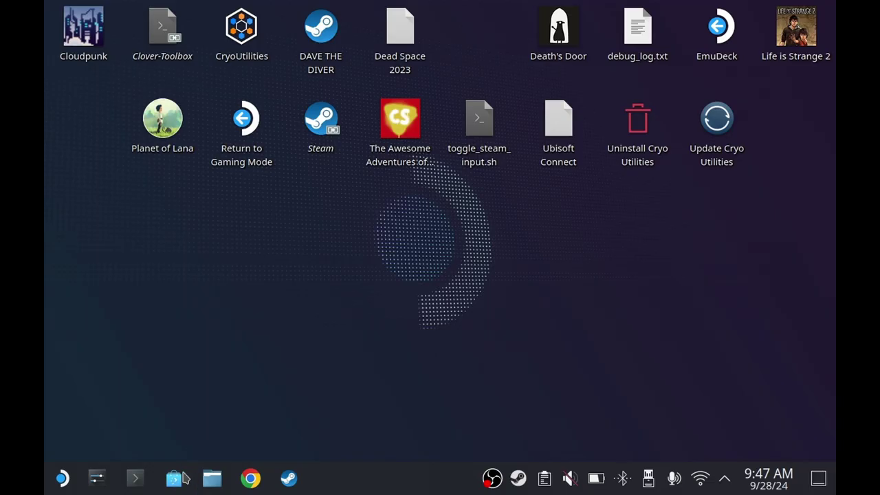
# - On the Steam Deck, find Syncthing GTK in Discover by searching for syncthing, then install and launch it
pyautogui.click(173, 478)
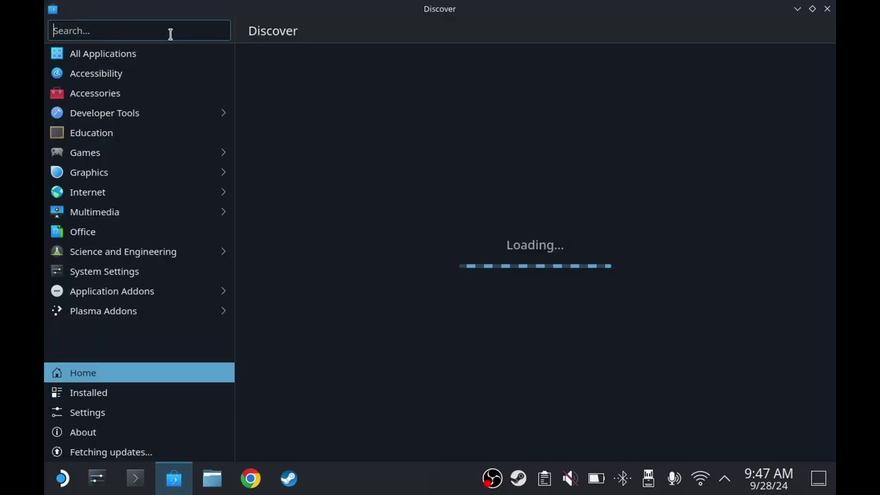
pyautogui.write('syncthi')
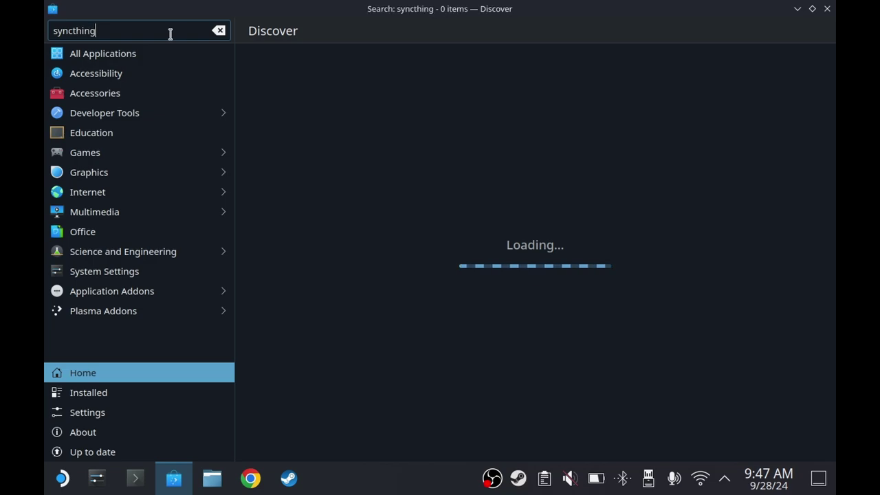
pyautogui.write('ng')
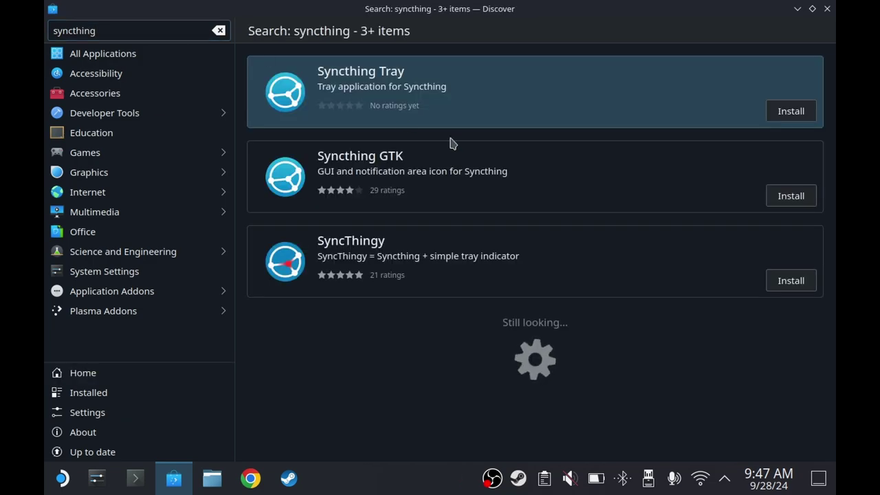
pyautogui.click(771, 199)
pyautogui.click(682, 171)
pyautogui.click(735, 33)
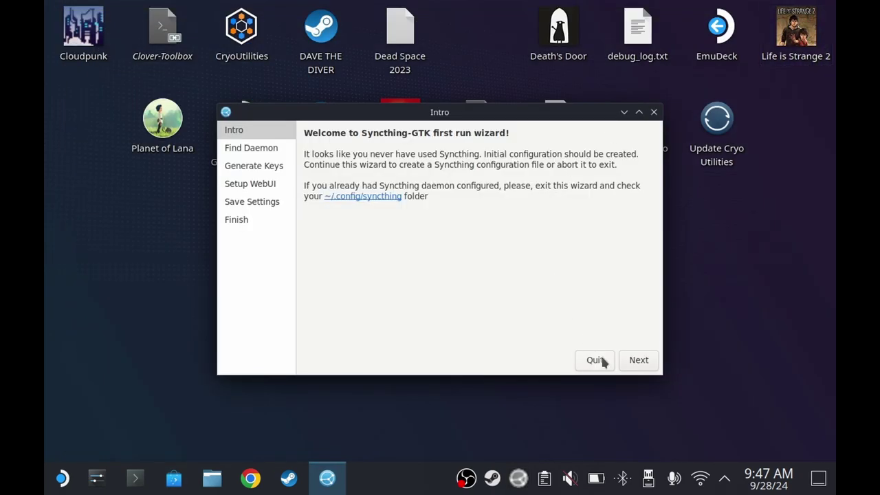
# - Complete the Syncthing-GTK first run wizard with the WebUI set to listen on localhost
pyautogui.click(631, 361)
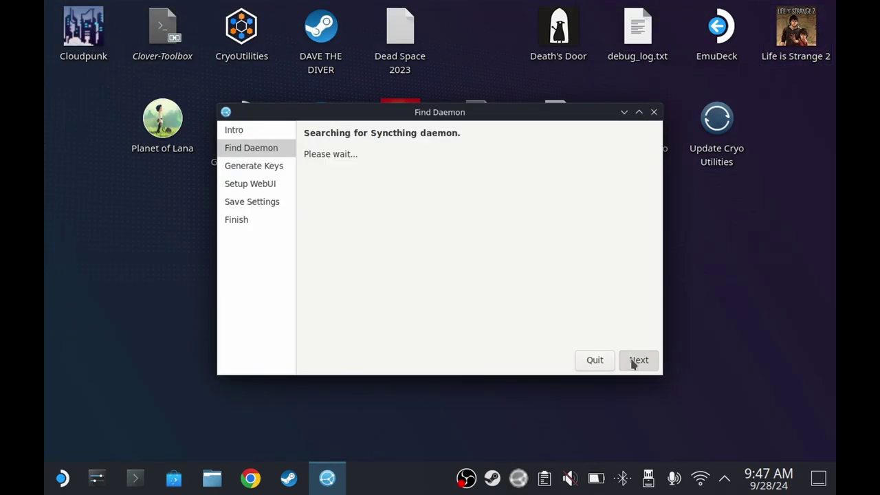
pyautogui.click(633, 363)
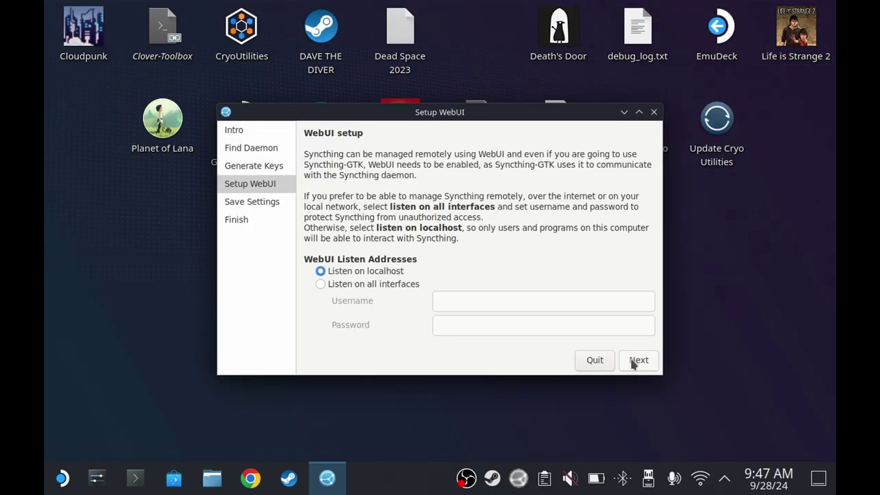
pyautogui.click(639, 360)
pyautogui.click(634, 362)
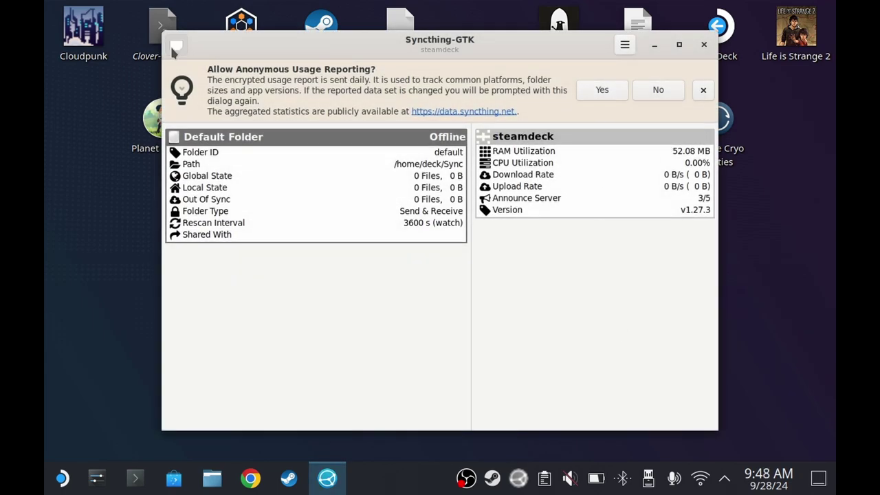
# - Open Syncthing's web interface, allow anonymous usage reporting, and dismiss the GUI authentication notice
pyautogui.click(177, 45)
pyautogui.click(206, 82)
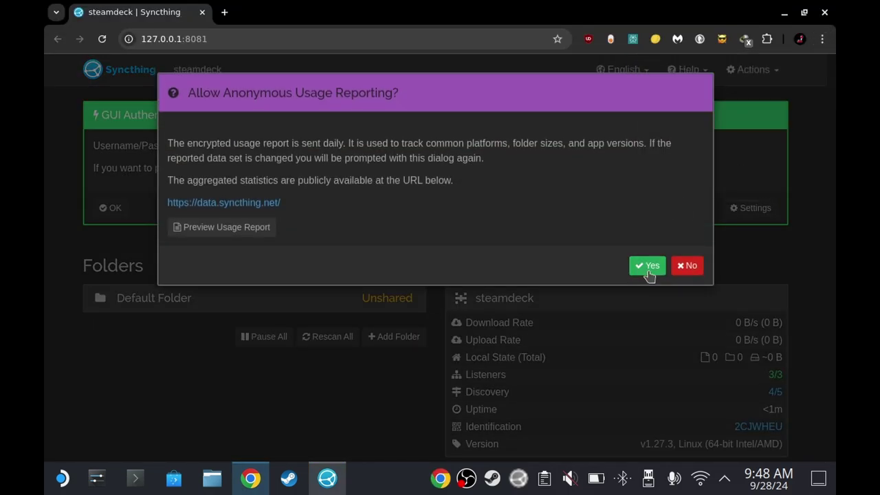
pyautogui.click(647, 265)
pyautogui.click(110, 209)
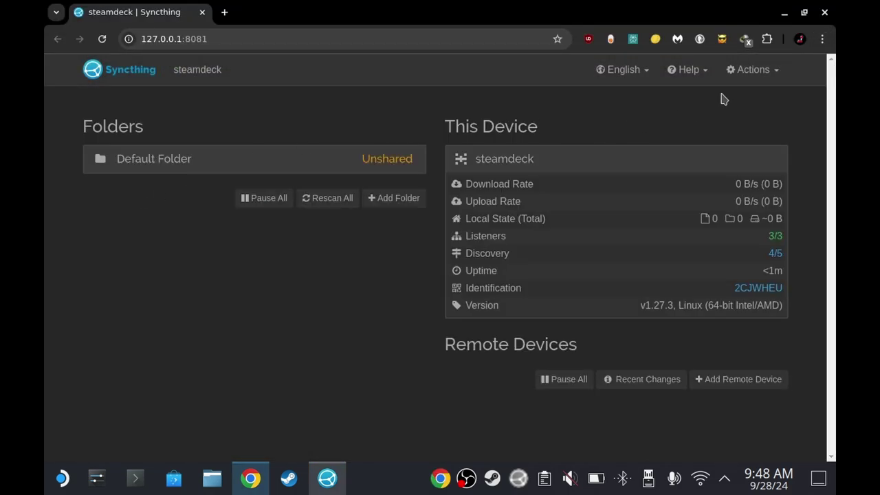
# - Copy the API key from Syncthing's general settings and save the settings
pyautogui.click(745, 71)
pyautogui.click(737, 101)
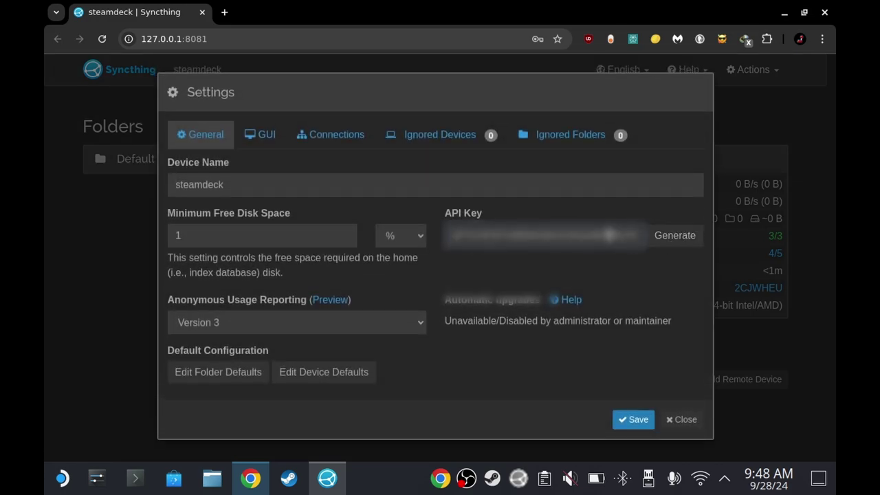
pyautogui.doubleClick(608, 237)
pyautogui.rightClick(609, 236)
pyautogui.click(560, 254)
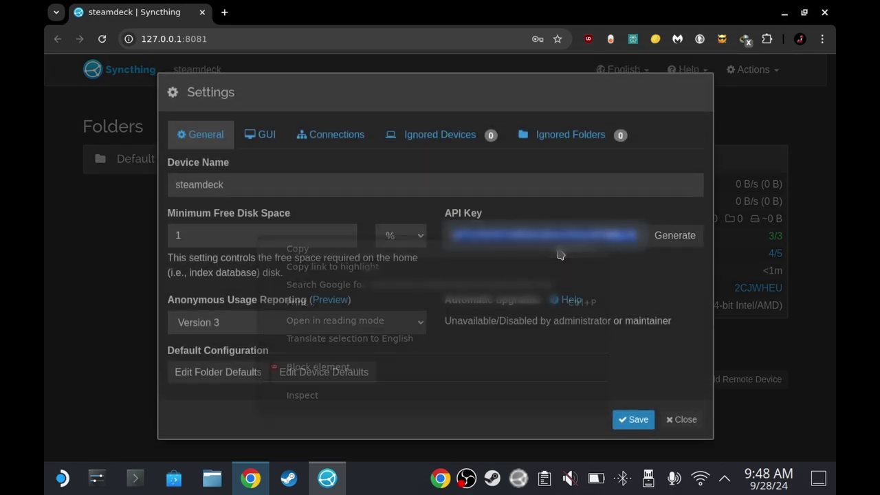
pyautogui.click(634, 419)
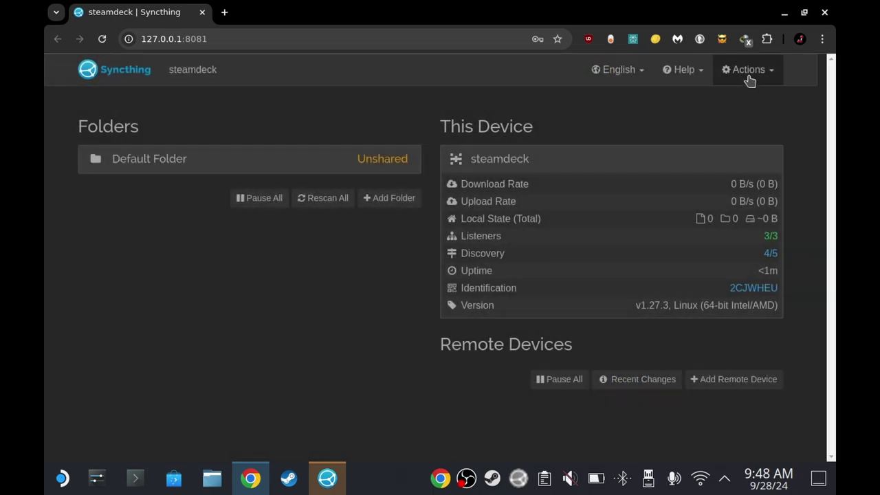
# - Shut down Syncthing from its web interface and close the browser
pyautogui.click(747, 77)
pyautogui.click(731, 159)
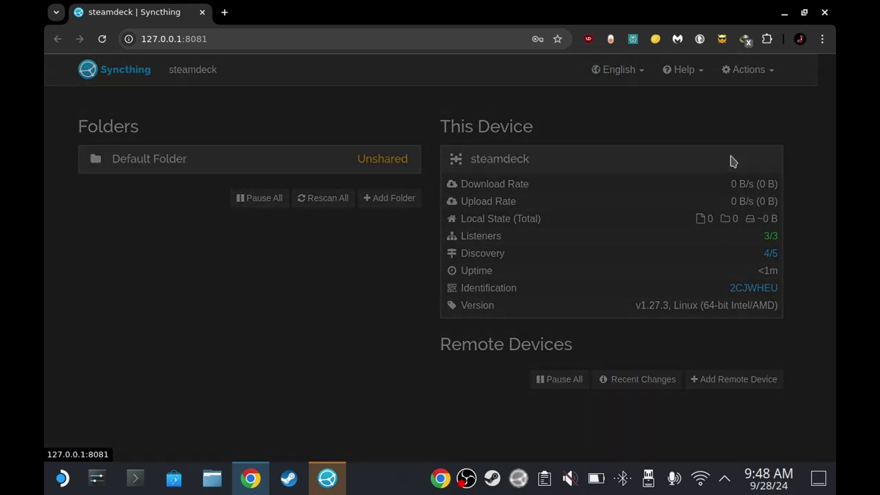
pyautogui.click(824, 12)
# - Switch Steam to Big Picture mode and open the Decky plugin store
pyautogui.rightClick(518, 478)
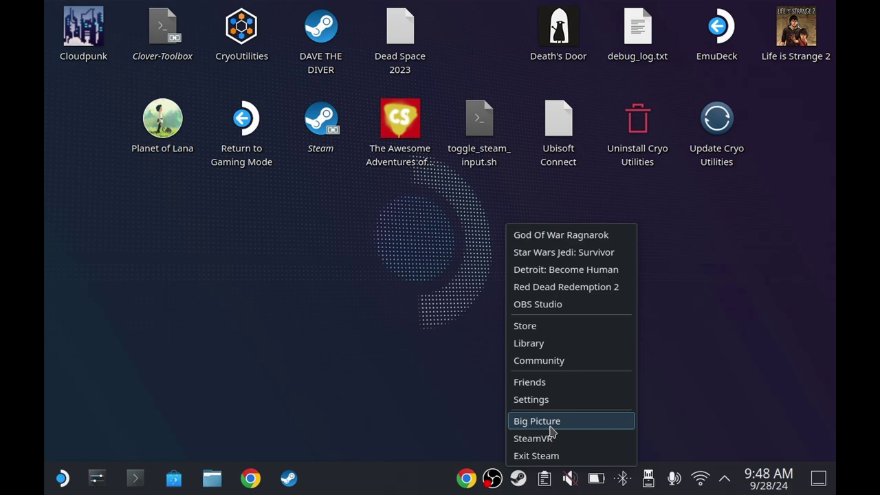
pyautogui.click(549, 426)
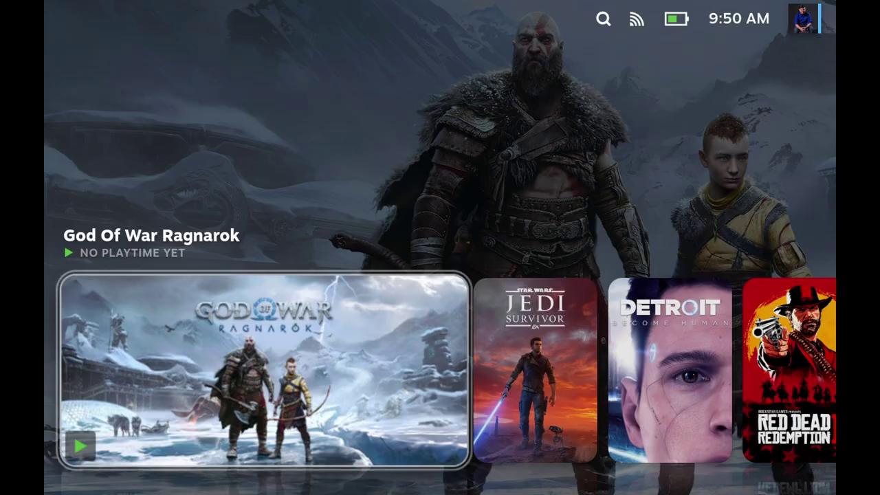
pyautogui.hotkey('ctrl', '2')
pyautogui.click(536, 307)
pyautogui.press('Down')
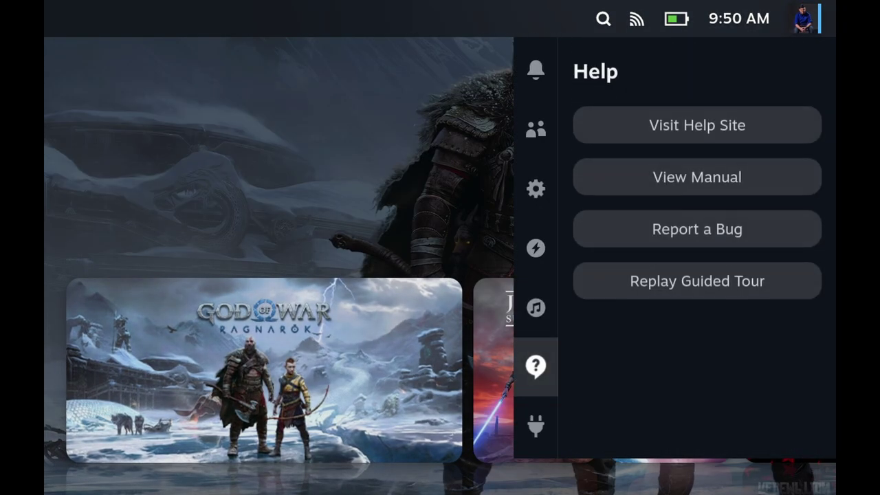
pyautogui.press('Down')
pyautogui.press('Right')
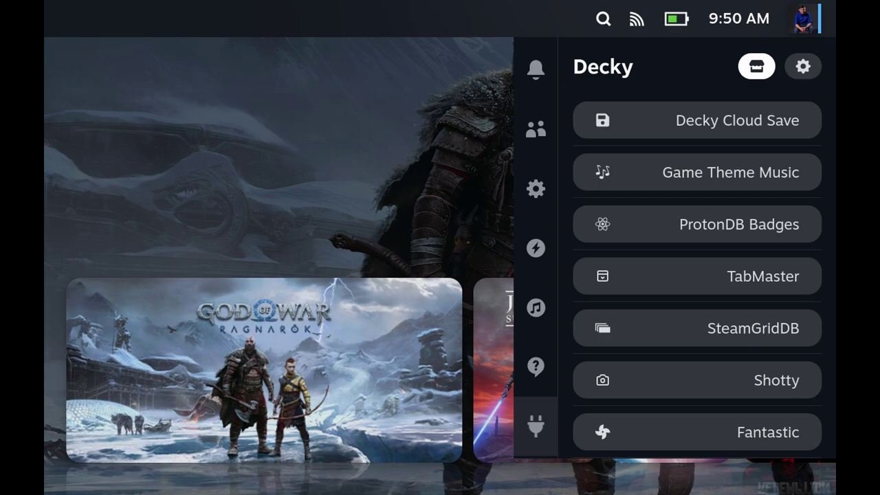
pyautogui.press('Return')
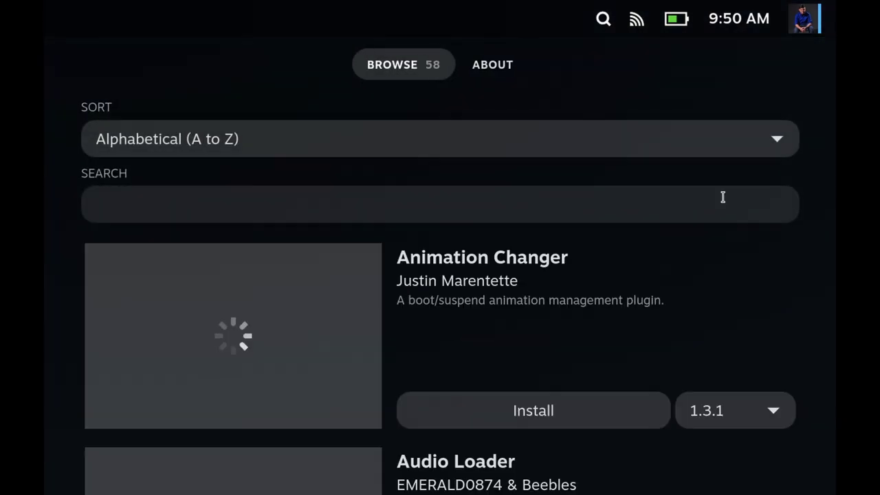
# - Search the plugin store for "synct" and install the Syncthing 0.2.1 plugin
pyautogui.click(722, 197)
pyautogui.write('synct')
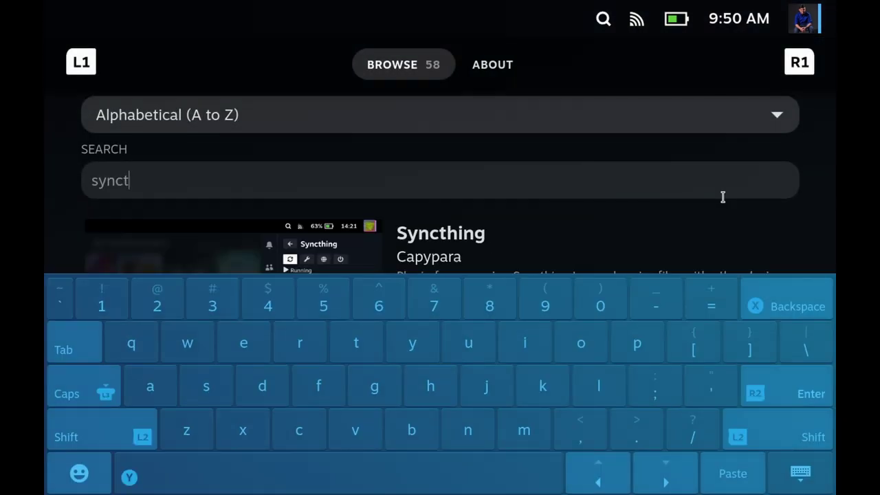
pyautogui.click(799, 472)
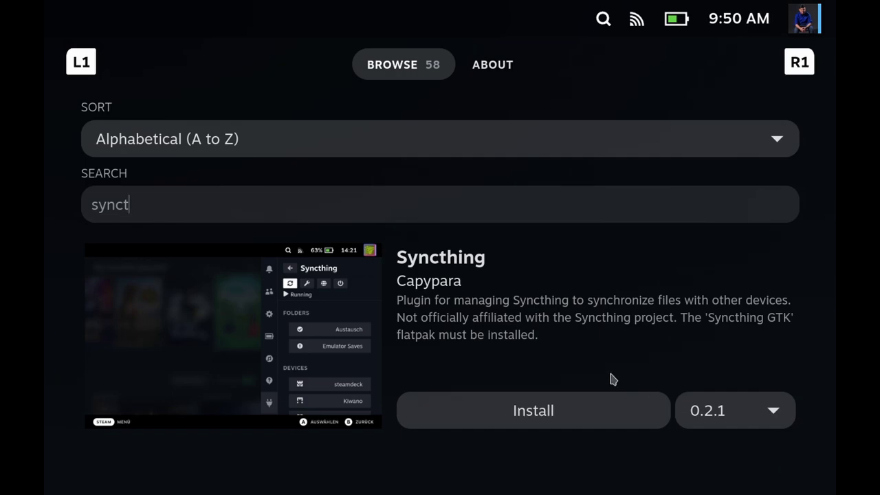
pyautogui.click(551, 407)
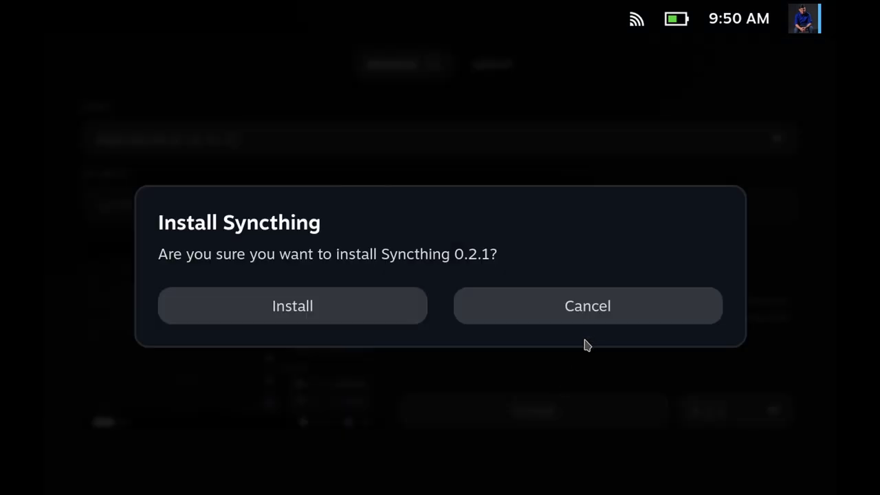
pyautogui.click(399, 307)
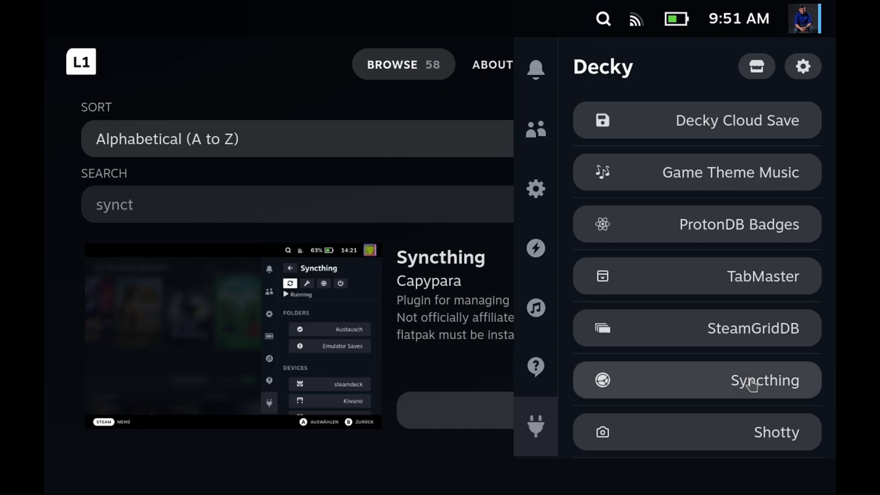
# - Run the Syncthing plugin's setup wizard and choose the "Syncthing GTK" Flatpak as the installation method
pyautogui.scroll(-1, 751, 384)
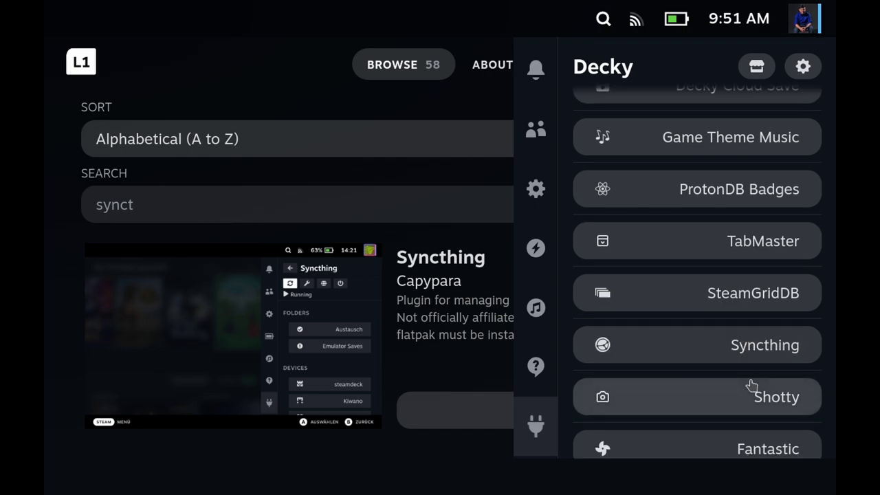
pyautogui.click(751, 355)
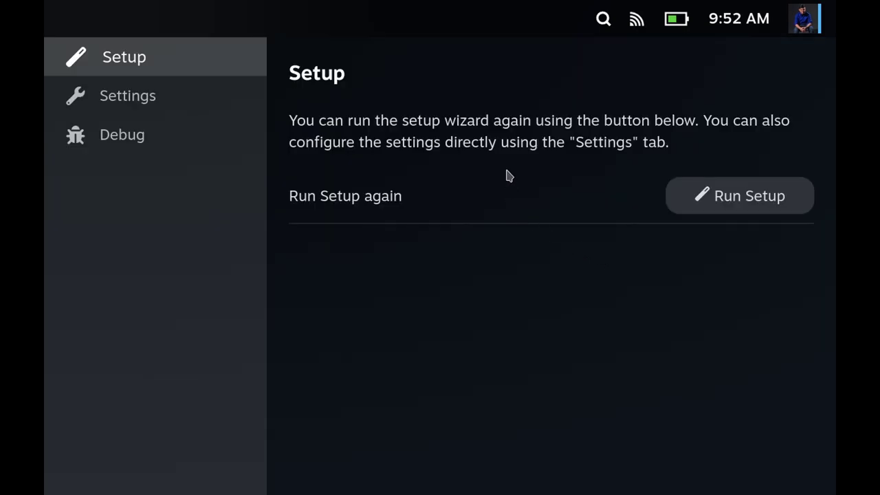
pyautogui.click(694, 199)
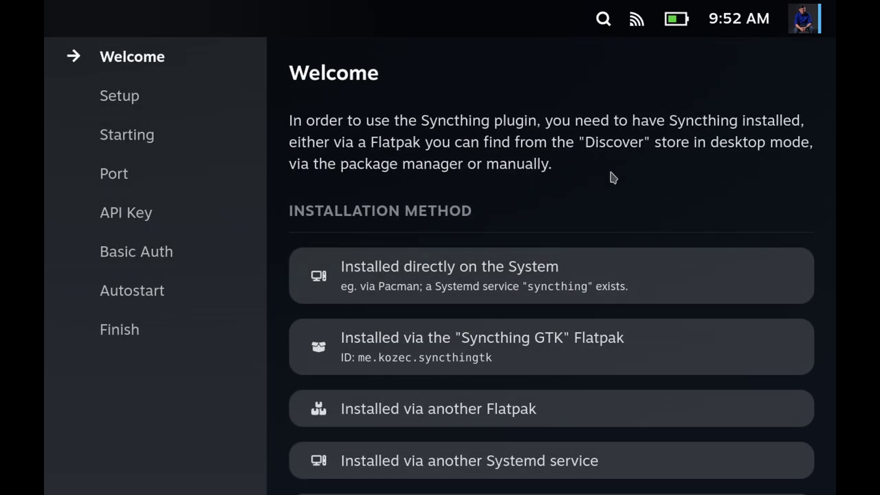
pyautogui.click(537, 357)
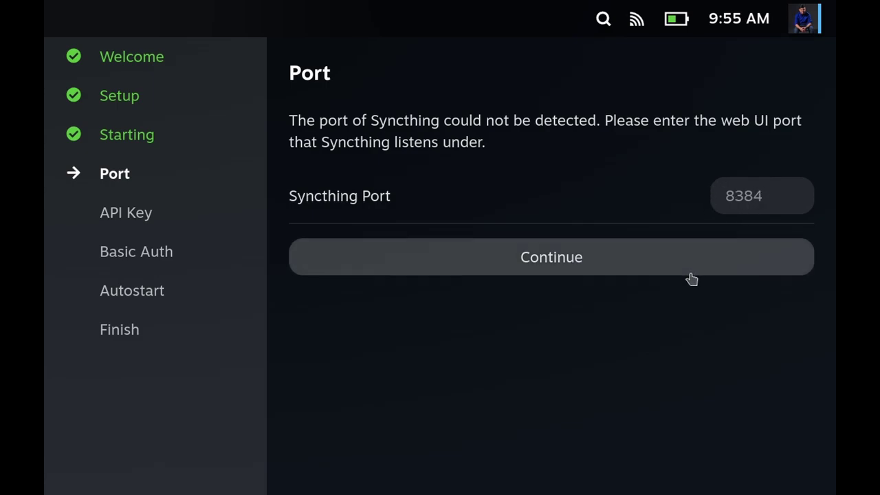
# - Open Syncthing GTK's web interface to find its port, and set the plugin's Syncthing port to 8081
pyautogui.press('super')
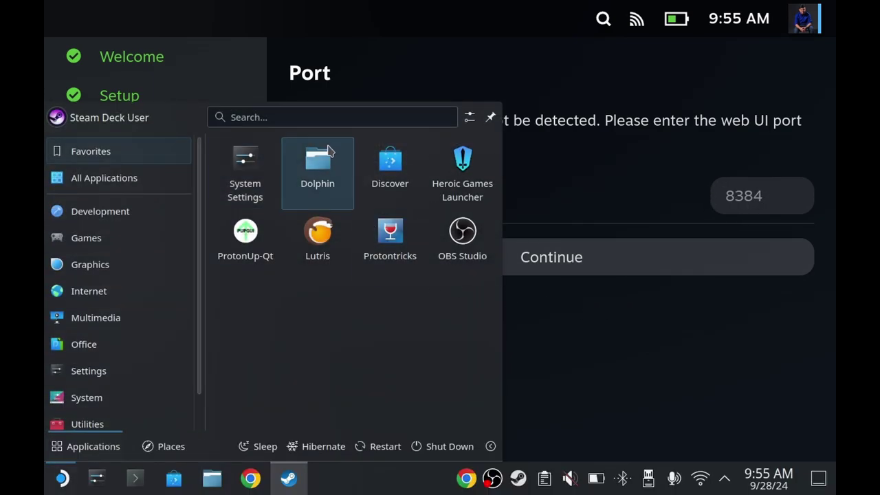
pyautogui.write('syn')
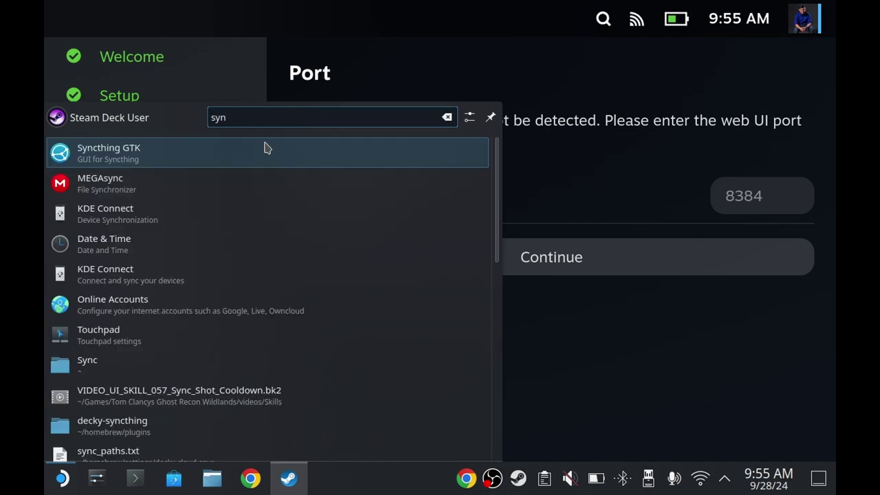
pyautogui.click(136, 161)
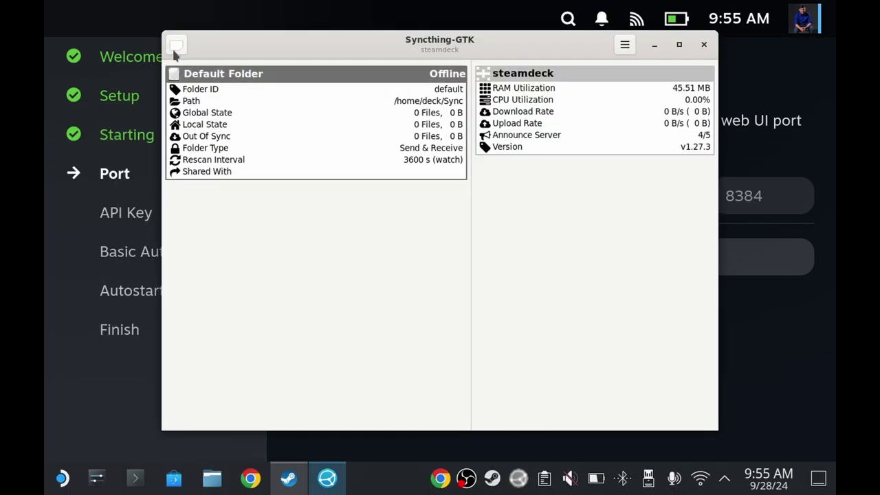
pyautogui.click(174, 50)
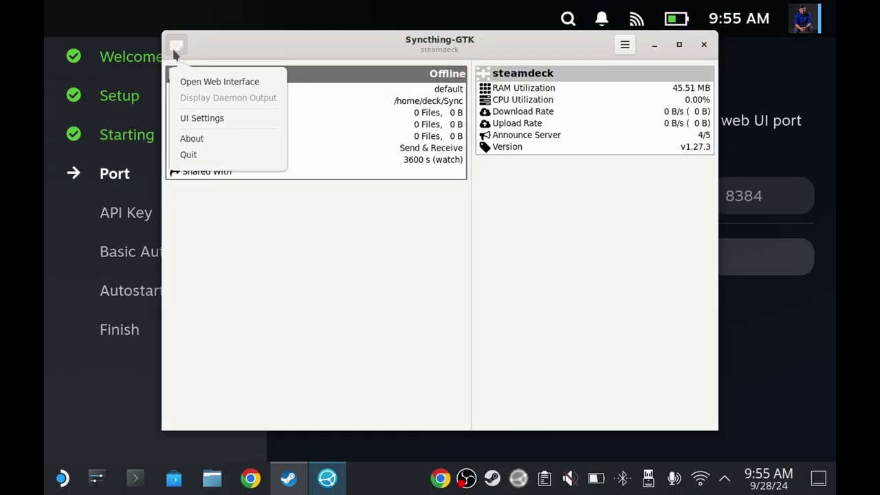
pyautogui.click(199, 82)
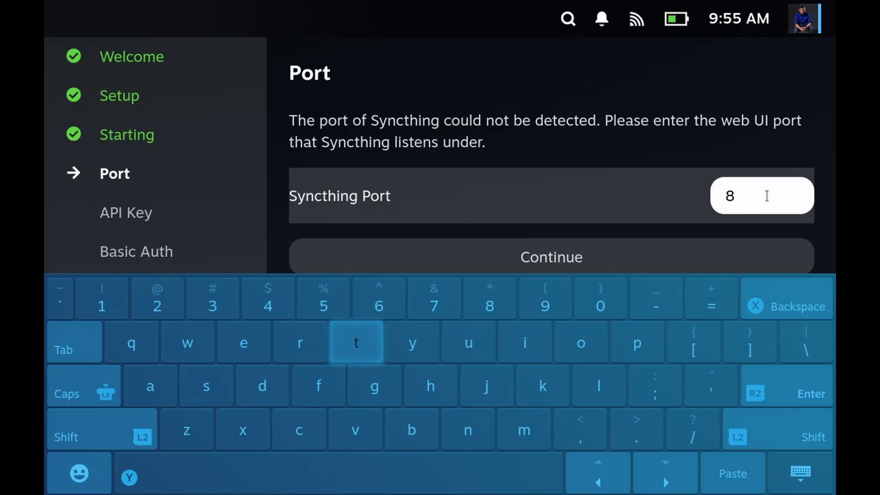
pyautogui.write('081')
pyautogui.click(525, 270)
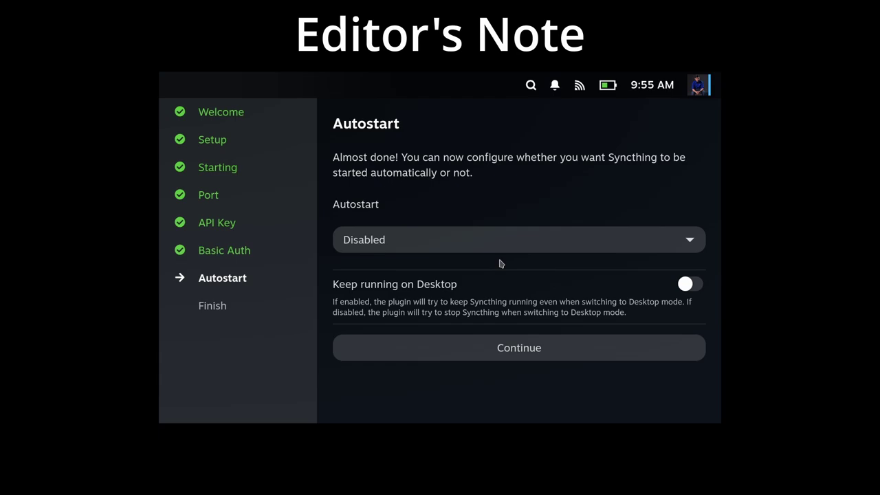
# - Set the plugin to autostart at boot, enable Keep running on Desktop, and finish the setup wizard
pyautogui.click(466, 242)
pyautogui.click(427, 238)
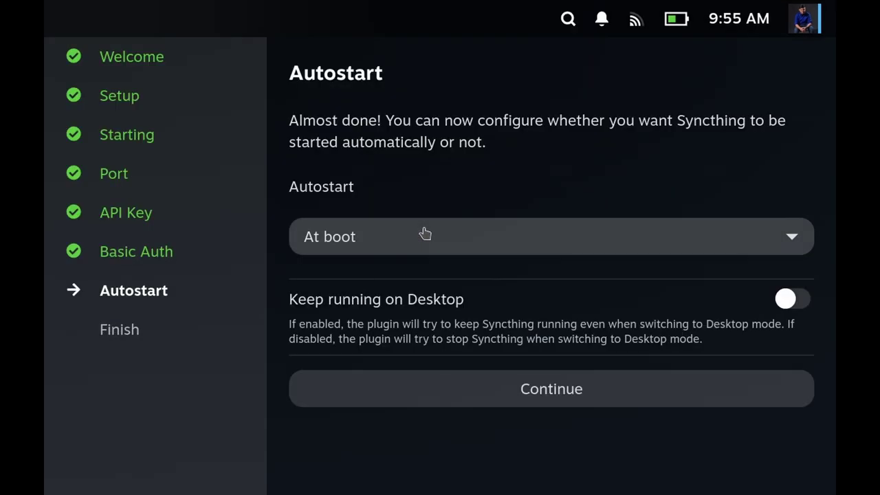
pyautogui.click(785, 299)
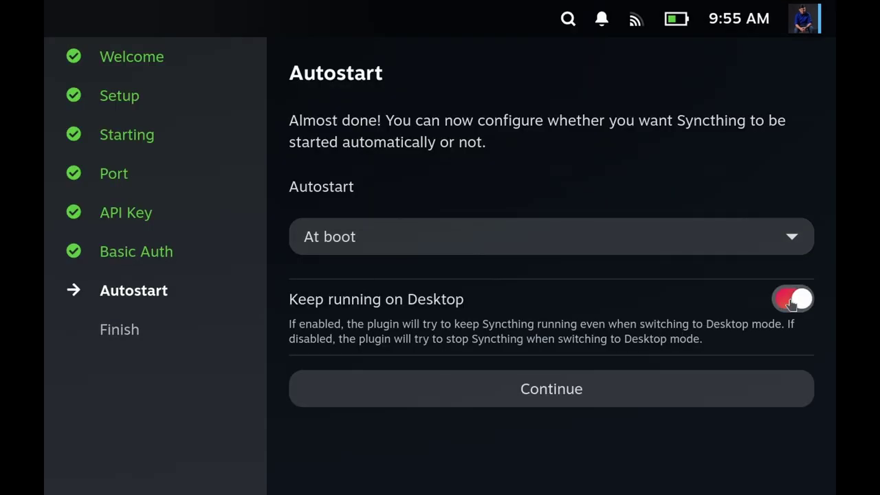
pyautogui.click(554, 391)
pyautogui.click(543, 258)
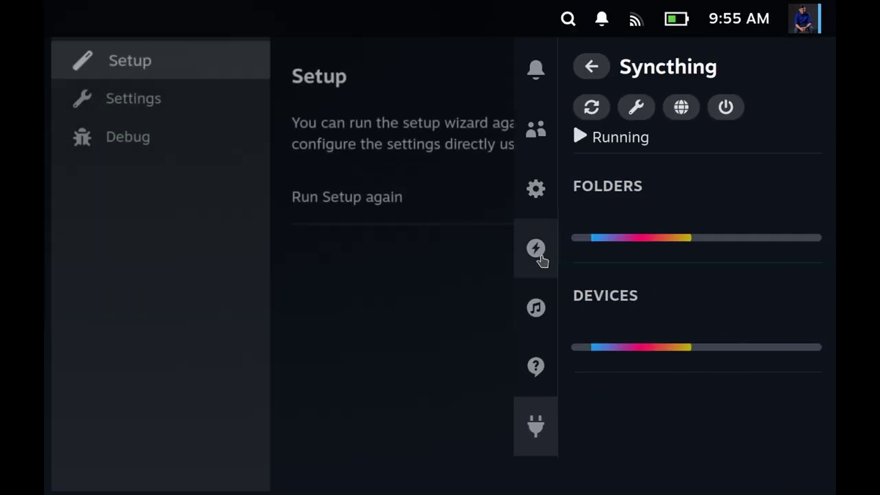
pyautogui.click(419, 285)
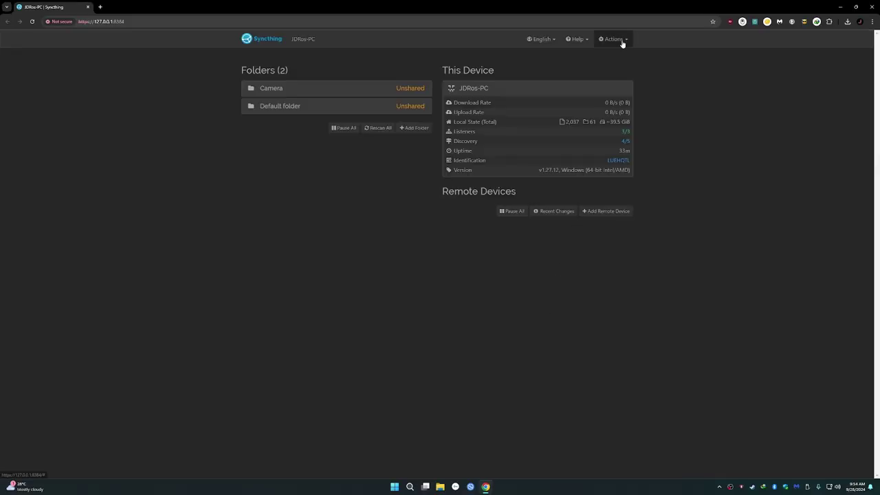
pyautogui.click(621, 40)
pyautogui.click(603, 65)
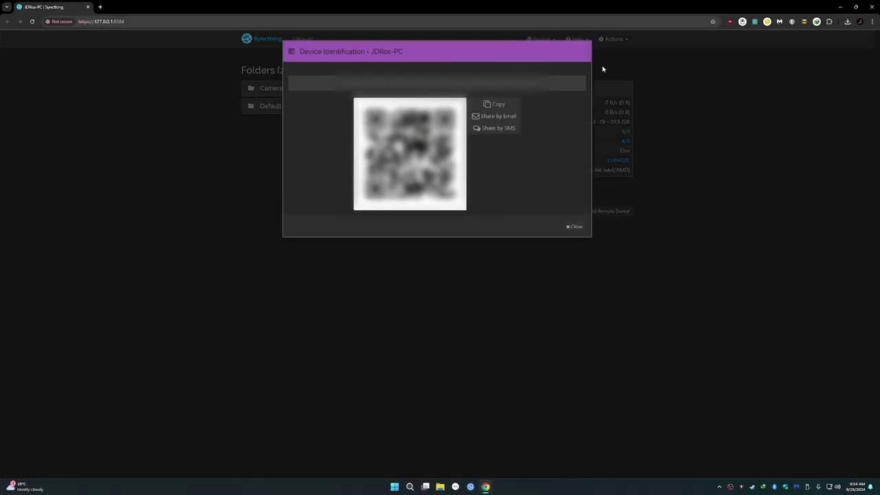
pyautogui.click(574, 231)
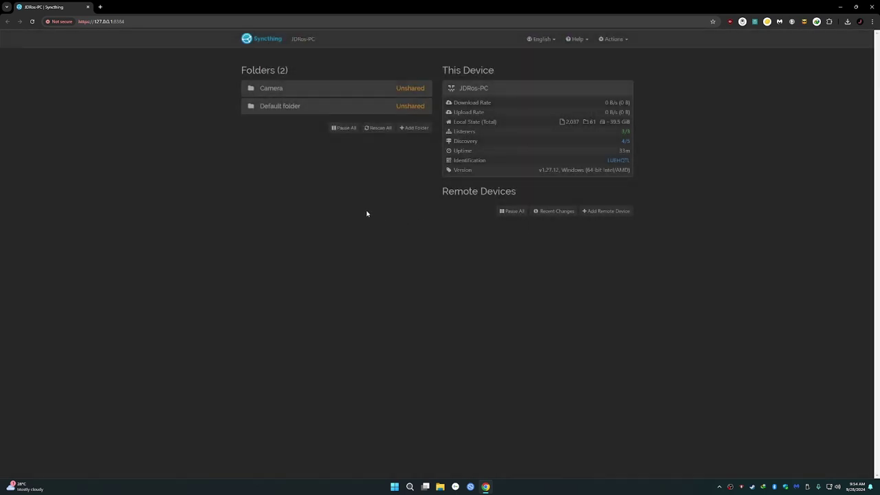
# - Search the web for the copied device ID in a new browser tab and send that page to the Steam Deck
pyautogui.hotkey('ctrl', 't')
pyautogui.hotkey('ctrl', 'v')
pyautogui.press('Return')
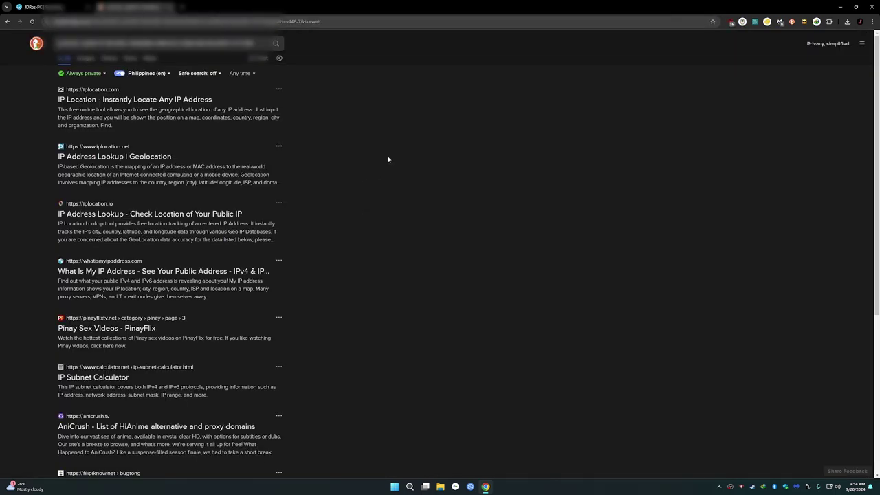
pyautogui.rightClick(141, 8)
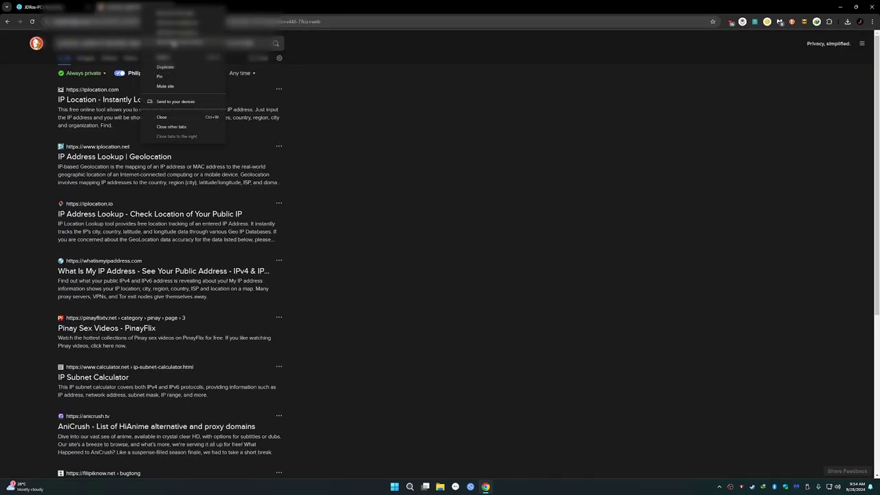
pyautogui.click(177, 102)
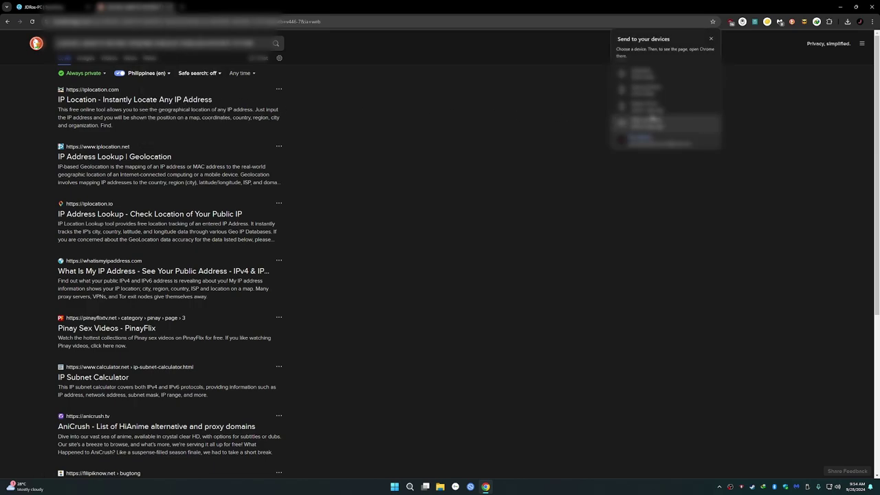
pyautogui.click(648, 77)
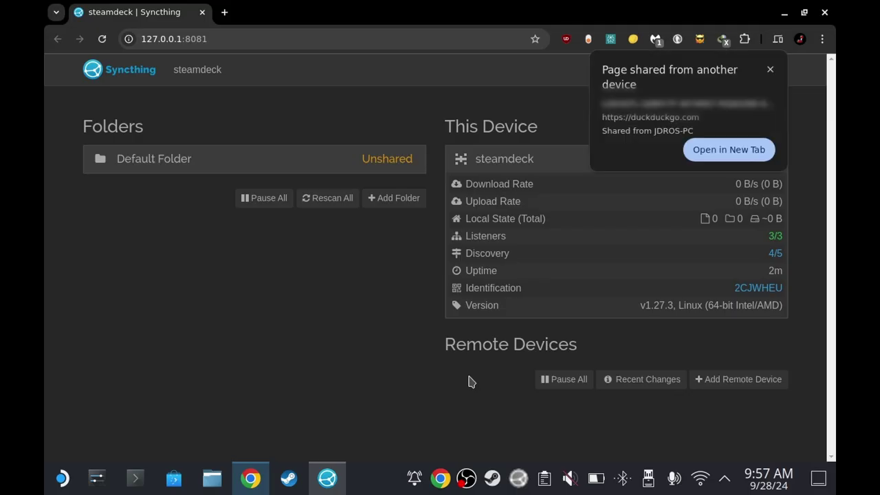
# - On the Steam Deck, copy the device ID from the shared page and add it to Syncthing as a remote device named PC
pyautogui.click(708, 155)
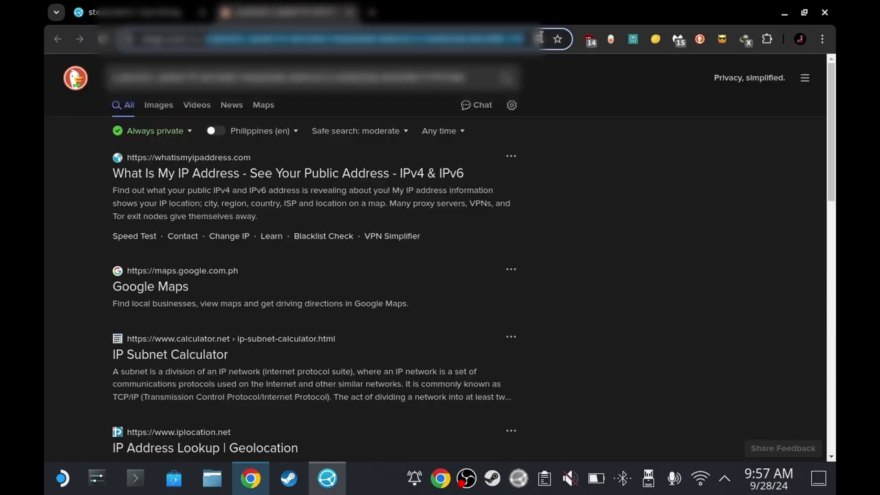
pyautogui.press('Return')
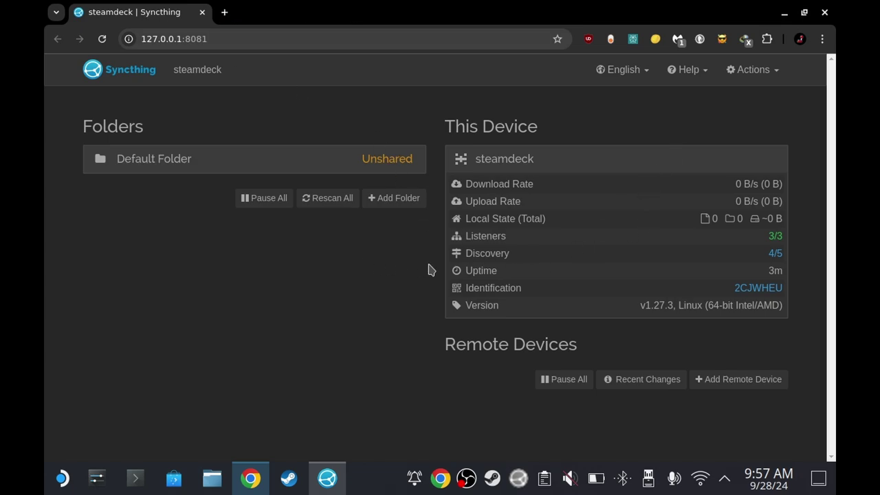
pyautogui.click(754, 386)
pyautogui.click(339, 181)
pyautogui.hotkey('ctrl', 'v')
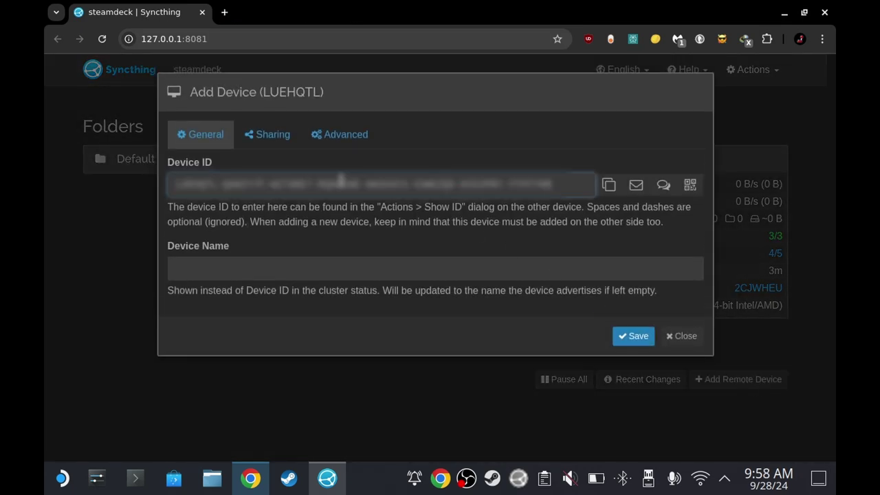
pyautogui.click(350, 252)
pyautogui.write('PC')
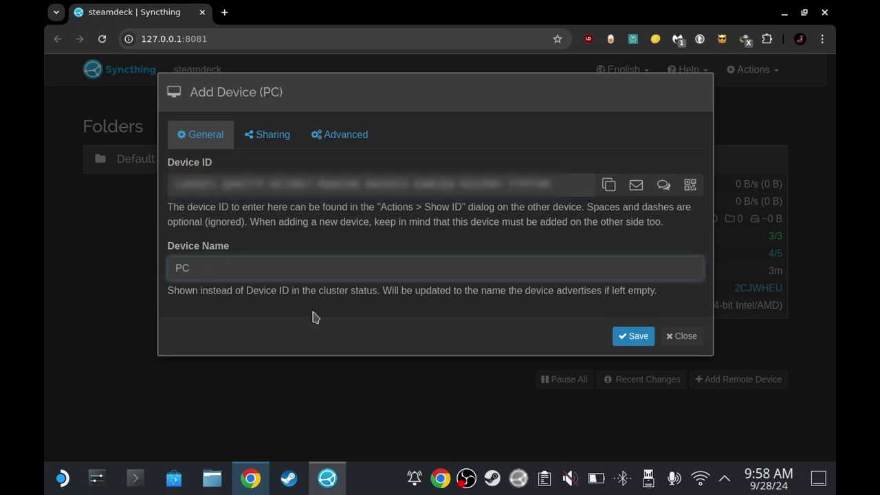
pyautogui.click(634, 336)
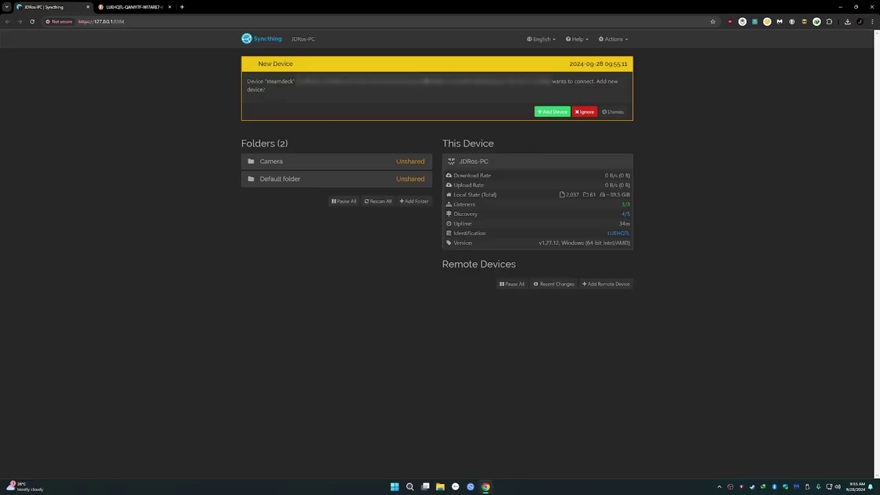
# - On the Windows PC, accept the connection request from steamdeck and save it as a Syncthing device
pyautogui.click(553, 112)
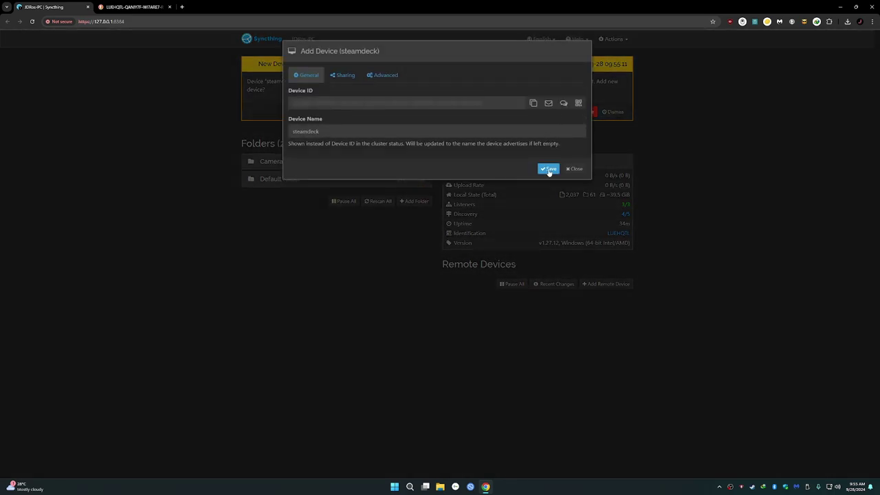
pyautogui.click(549, 169)
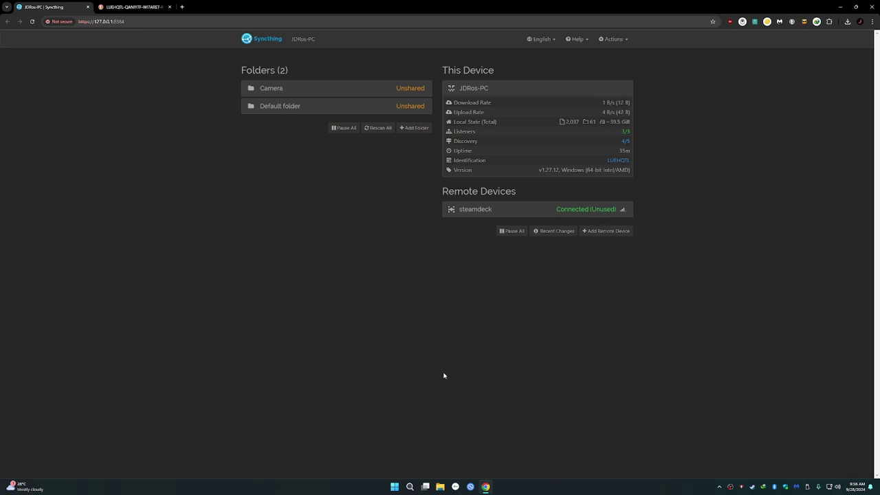
# - Switch to File Explorer and select all the save files in God of War Ragnarök's Saved Games subfolder 6144
pyautogui.click(440, 486)
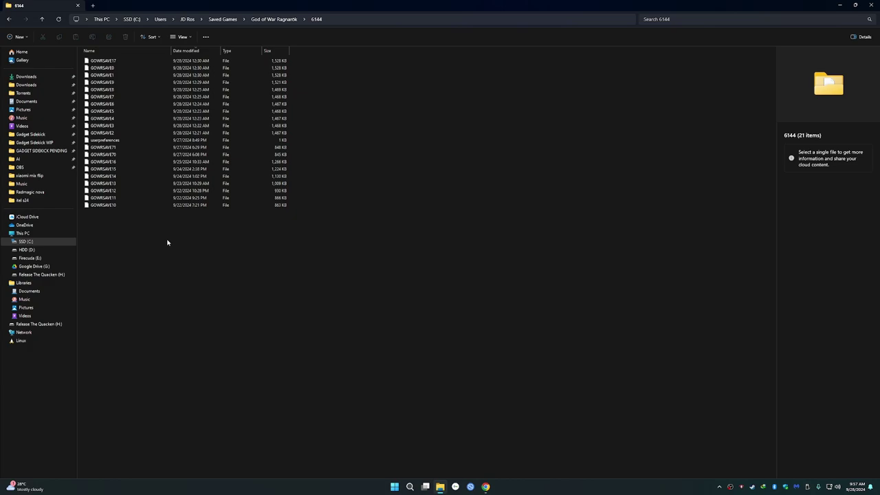
pyautogui.hotkey('ctrl', 'a')
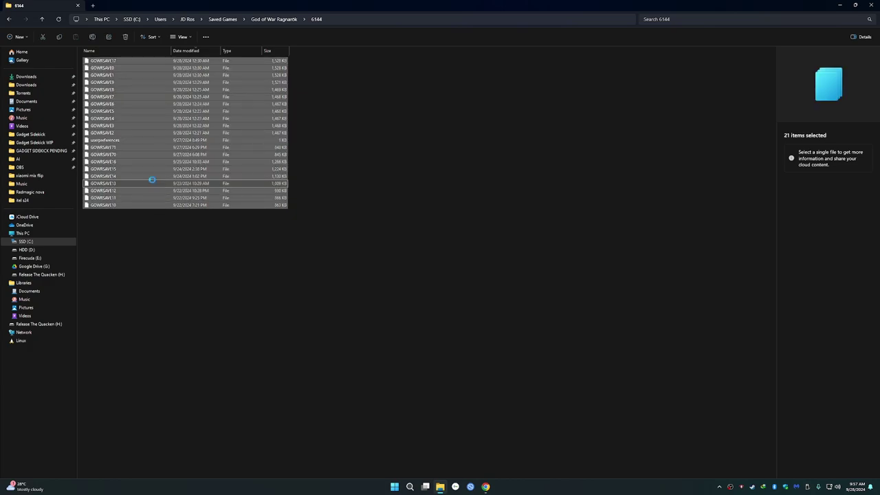
pyautogui.rightClick(152, 179)
pyautogui.click(174, 389)
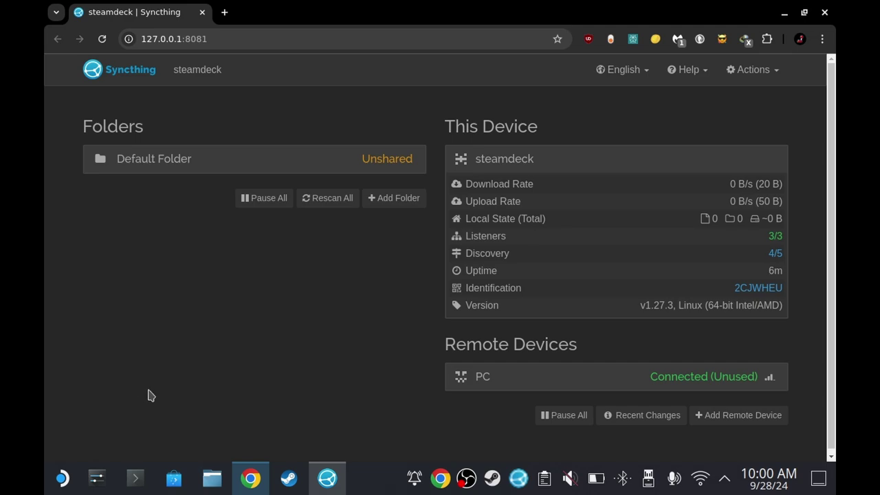
# - On the Steam Deck, launch Protontricks, choose the God Of War Ragnarok shortcut with its default wineprefix, and browse the prefix's files
pyautogui.press('super')
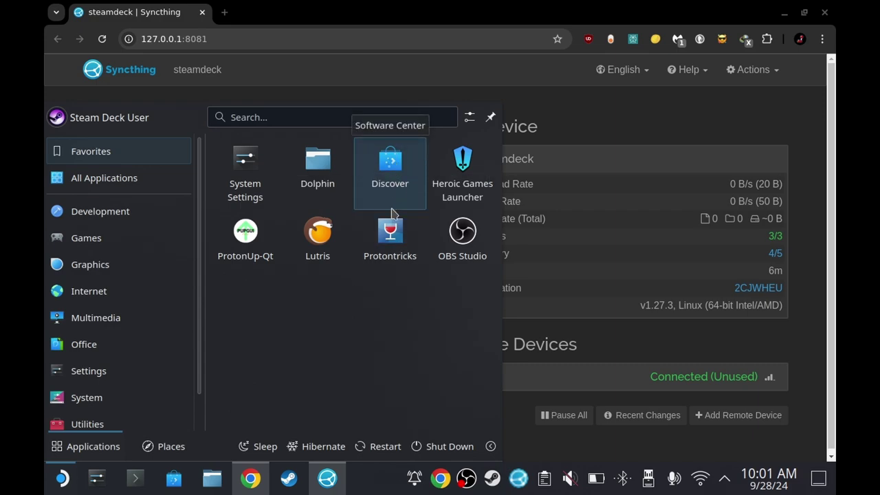
pyautogui.click(390, 251)
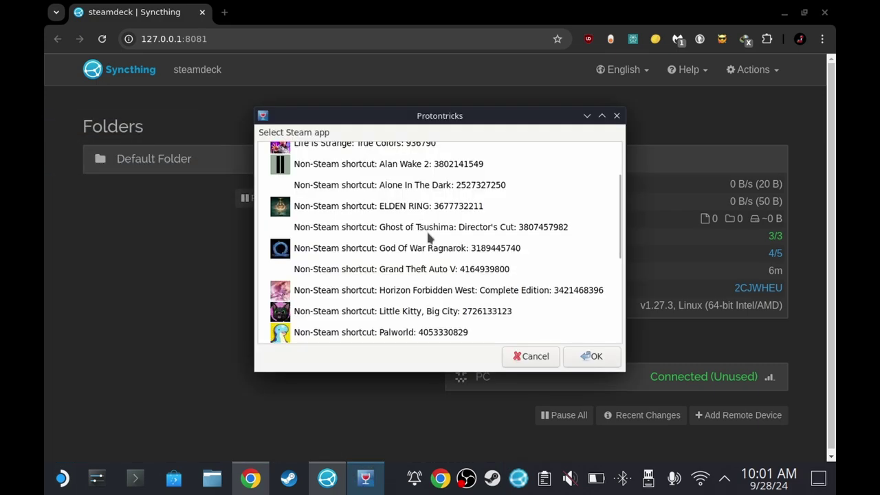
pyautogui.click(433, 234)
pyautogui.click(445, 251)
pyautogui.click(592, 356)
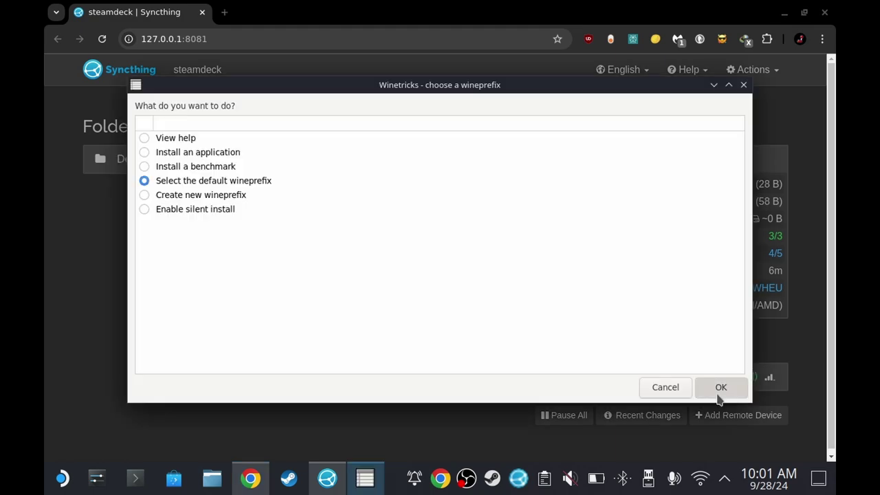
pyautogui.click(720, 386)
pyautogui.click(175, 282)
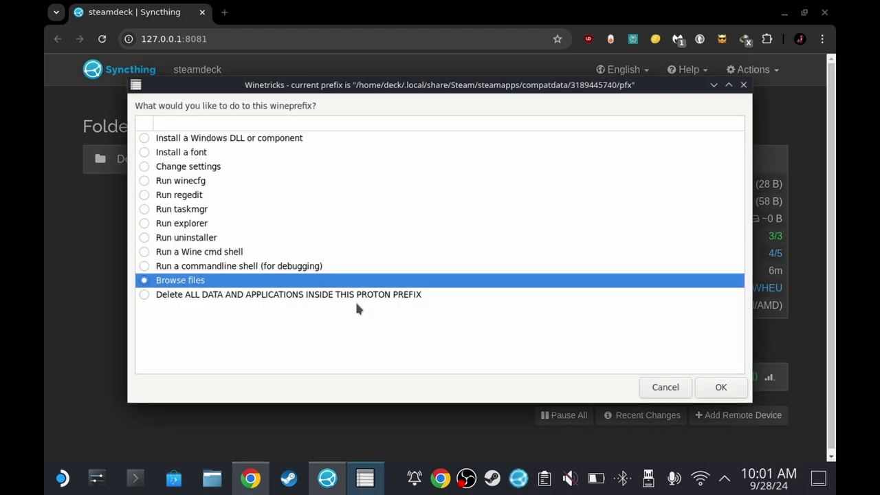
pyautogui.click(721, 385)
# - In the prefix's drive_c, open users/steamuser/Saved Games/God of War Ragnarök and the numbered save folder inside it
pyautogui.click(256, 120)
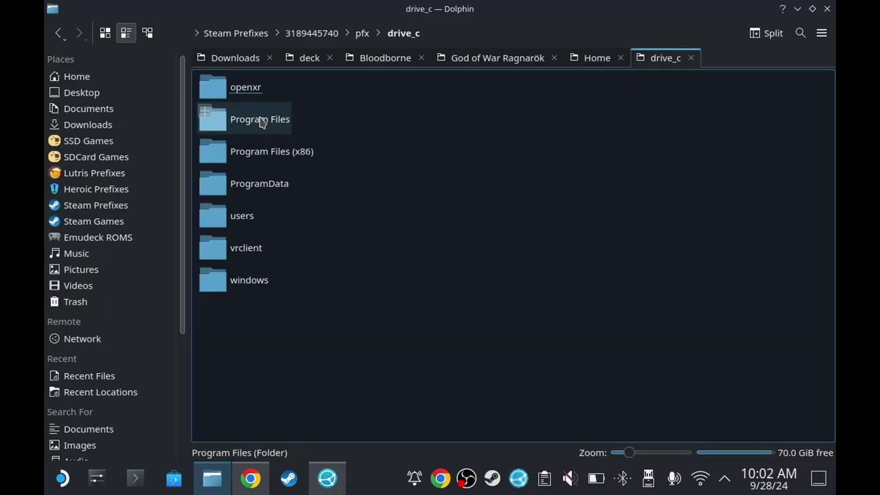
pyautogui.click(245, 218)
pyautogui.click(255, 120)
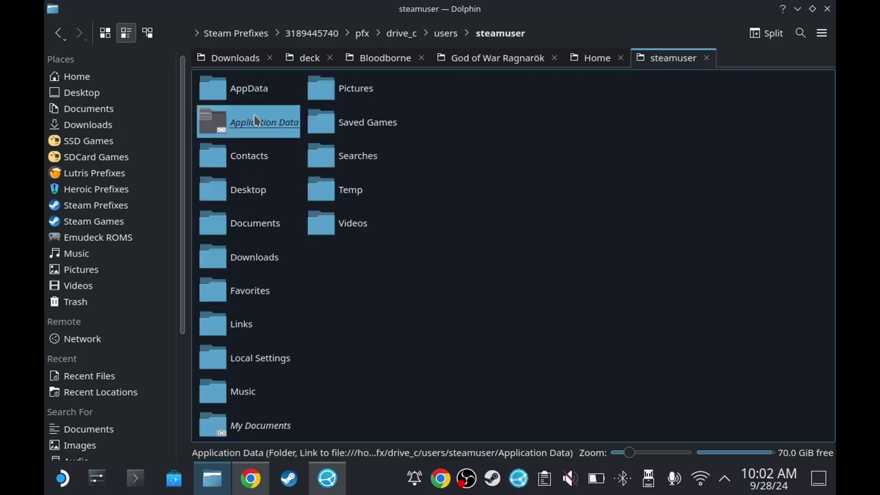
pyautogui.click(357, 125)
pyautogui.click(254, 88)
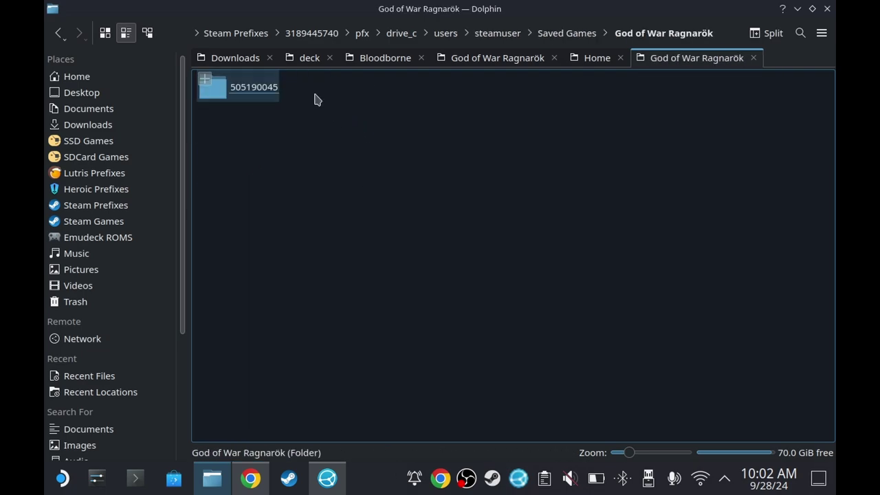
pyautogui.click(251, 90)
pyautogui.hotkey('alt', 'Left')
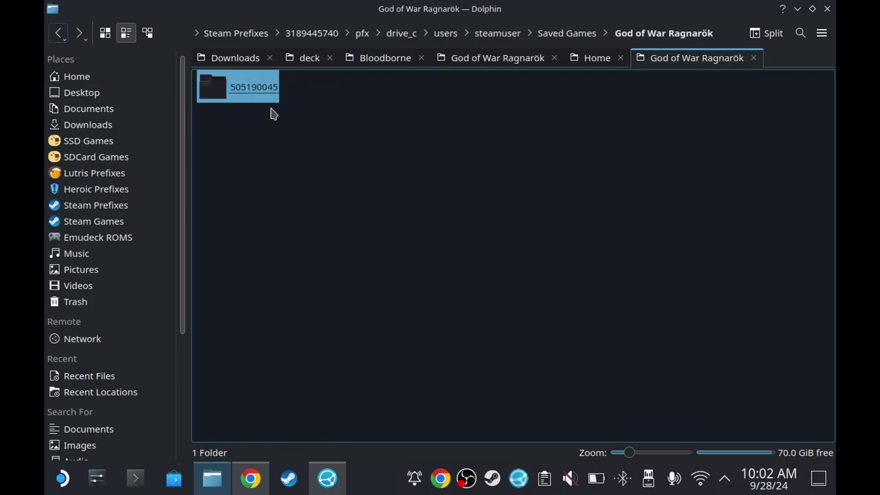
pyautogui.press('Escape')
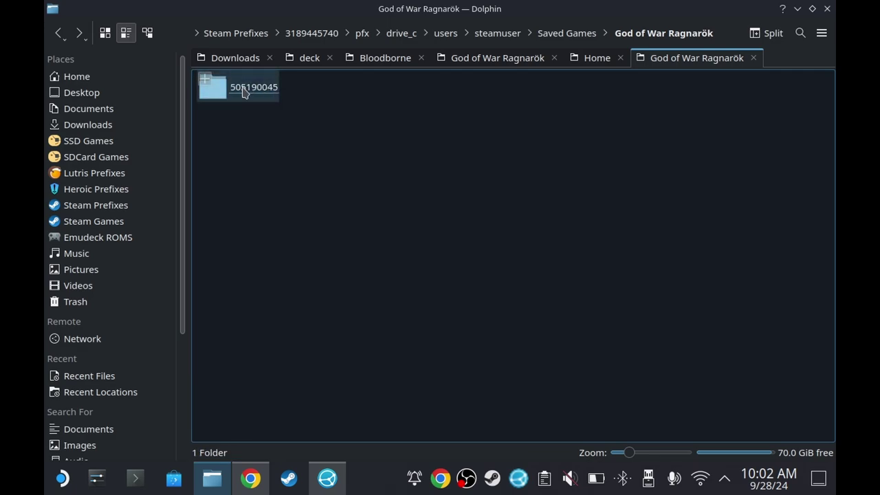
pyautogui.click(258, 91)
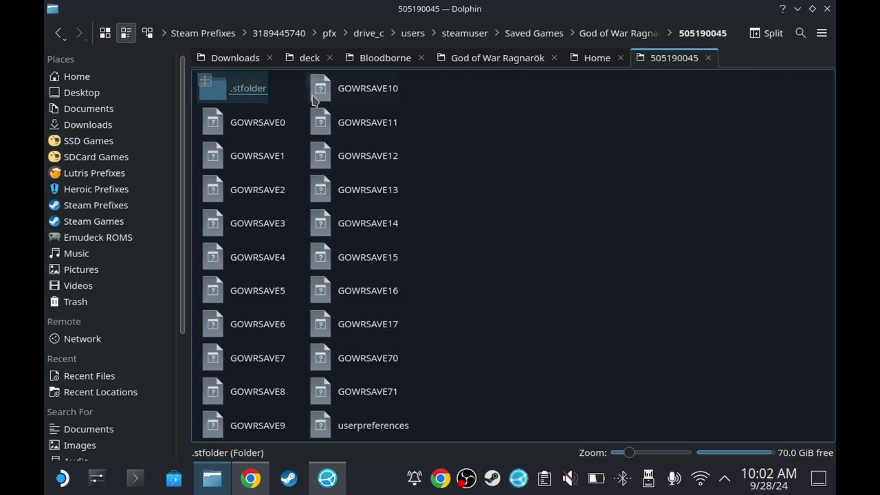
# - Copy the location of God of War Ragnarök's numbered save folder and start adding a folder in the Steam Deck's Syncthing
pyautogui.click(58, 33)
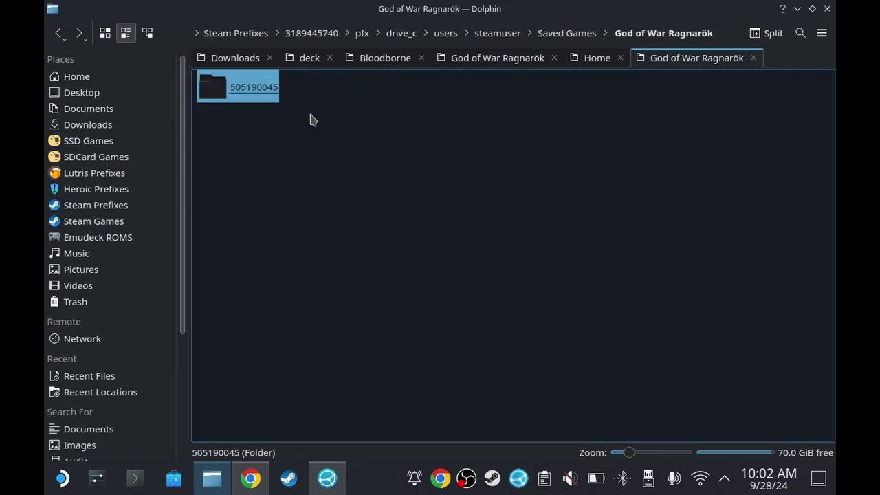
pyautogui.rightClick(252, 89)
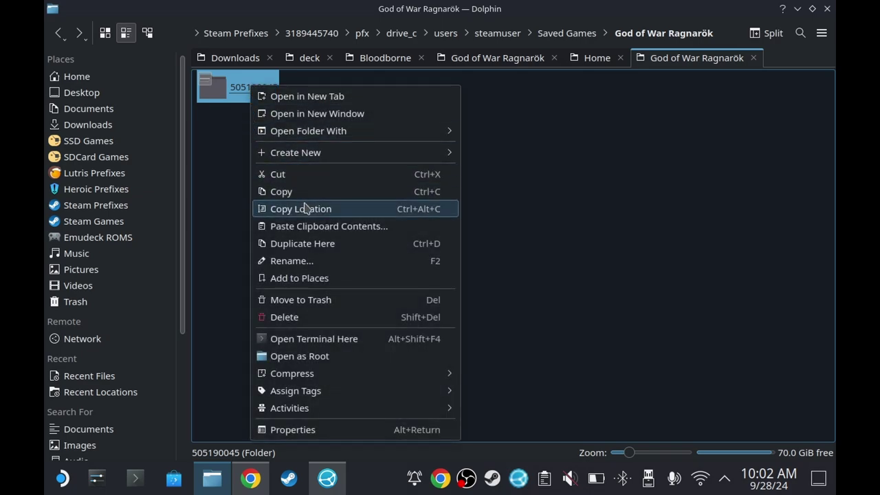
pyautogui.click(337, 208)
pyautogui.click(358, 340)
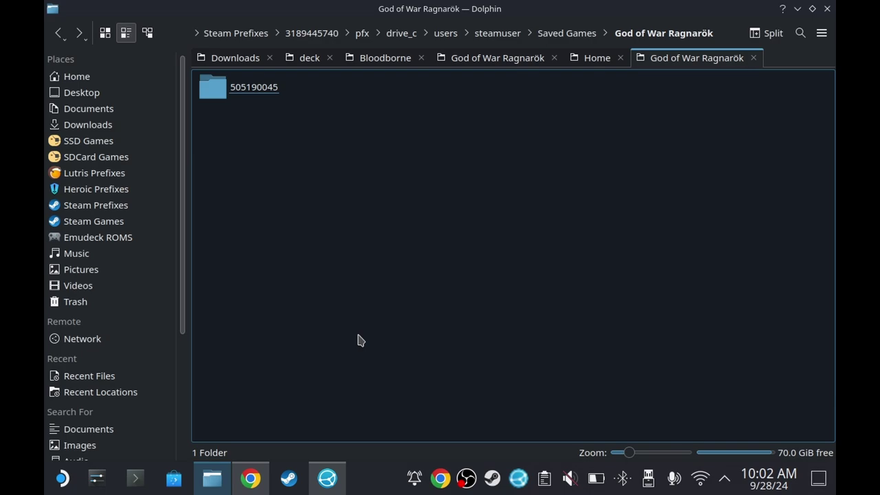
pyautogui.hotkey('alt', 'Tab')
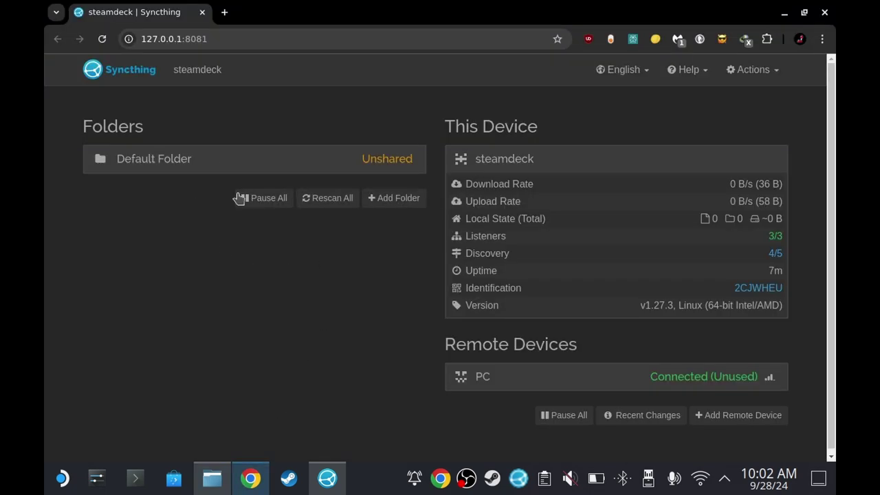
pyautogui.click(388, 202)
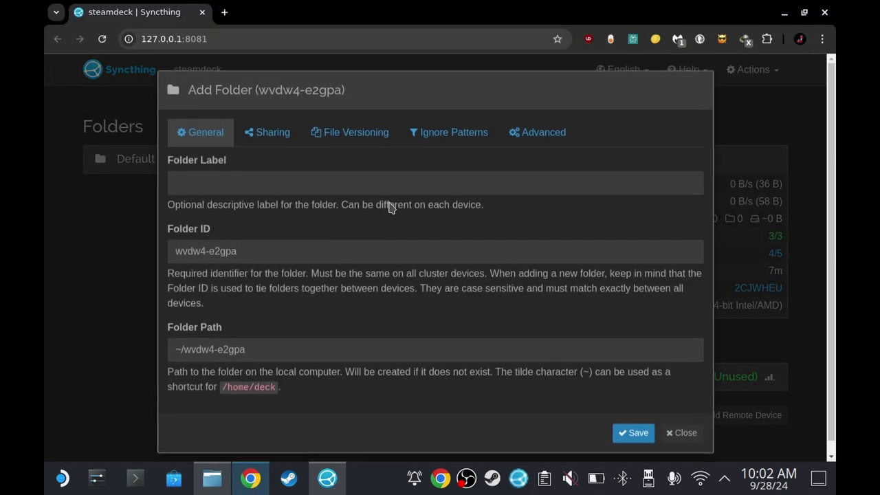
# - Try to enter the copied save location as a home-relative folder path beginning with ~/.local/share/Steam/steamapps/compatdata
pyautogui.click(180, 353)
pyautogui.moveTo(180, 354)
pyautogui.mouseDown()
pyautogui.moveTo(173, 353)
pyautogui.moveTo(187, 351)
pyautogui.mouseUp()
pyautogui.moveTo(223, 389); pyautogui.dragTo(277, 392)
pyautogui.click(222, 358)
pyautogui.moveTo(190, 353); pyautogui.dragTo(274, 352)
pyautogui.click(211, 353)
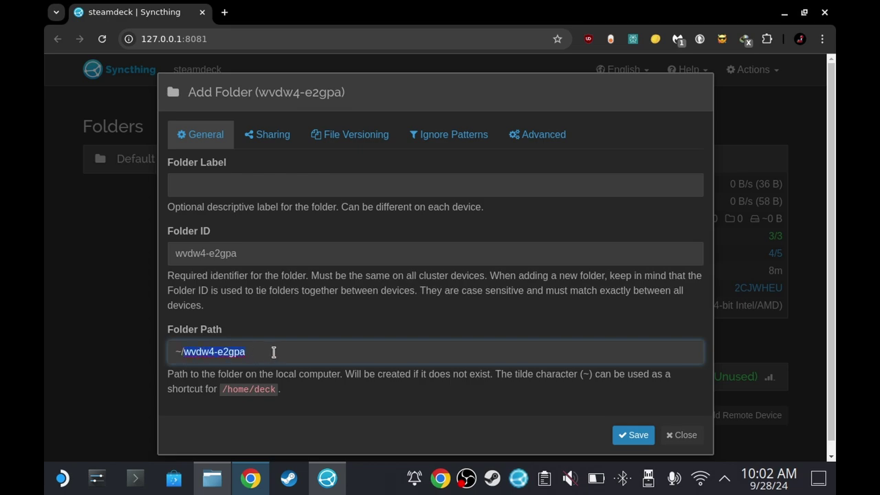
pyautogui.press('BackSpace')
pyautogui.hotkey('ctrl', 'v')
pyautogui.moveTo(294, 352); pyautogui.dragTo(163, 352)
pyautogui.click(238, 351)
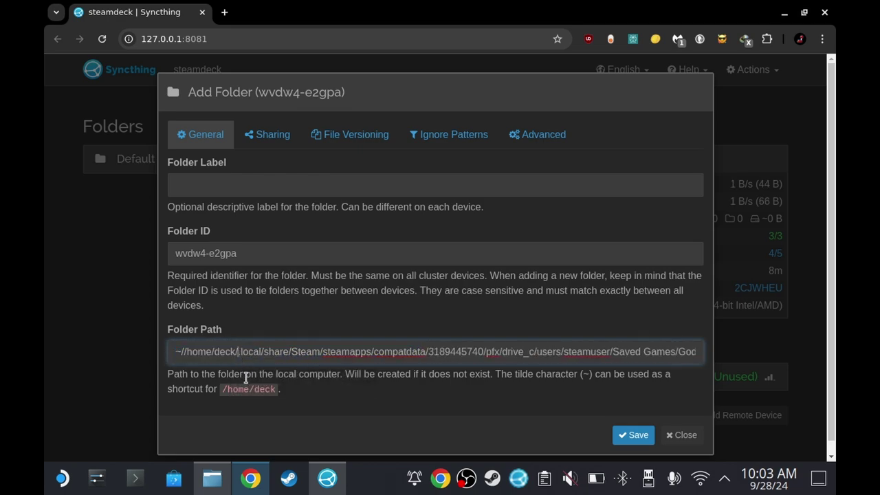
pyautogui.press('BackSpace')
pyautogui.press('BackSpace')
pyautogui.press('BackSpace')
pyautogui.press('BackSpace')
pyautogui.press('BackSpace')
pyautogui.press('BackSpace')
pyautogui.press('BackSpace')
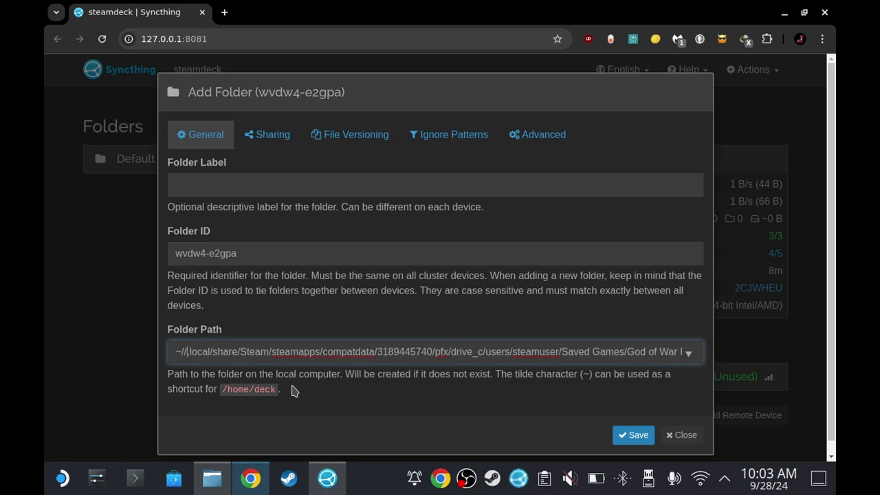
pyautogui.write('.')
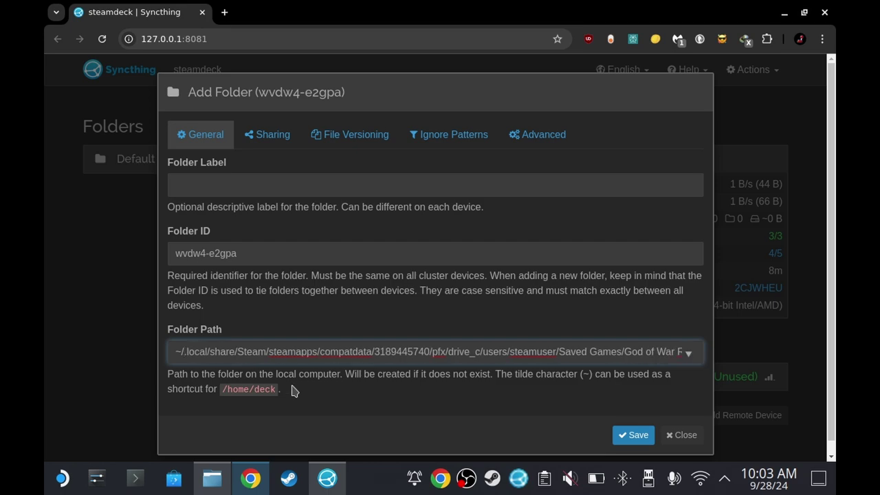
# - Replace the folder path with the save folder's full location beginning with /home/deck/.local/share/Steam
pyautogui.tripleClick(252, 358)
pyautogui.hotkey('ctrl', 'x')
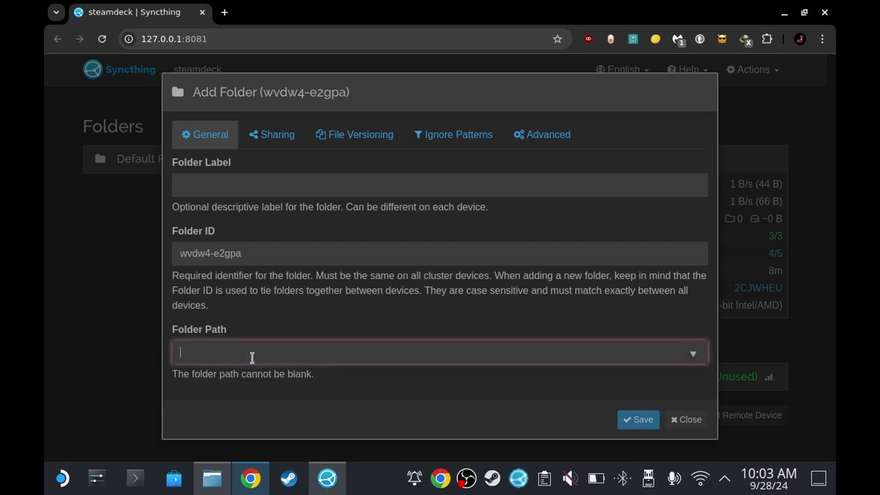
pyautogui.hotkey('ctrl', 'v')
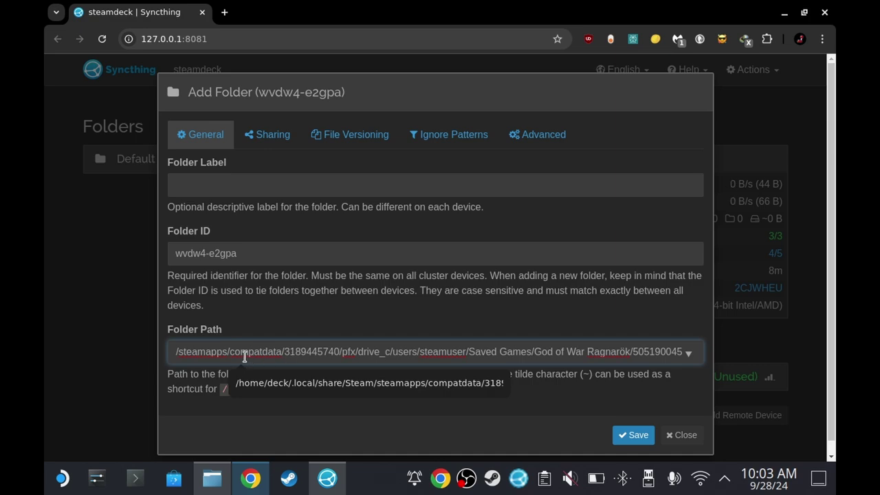
pyautogui.press('Home')
# - Label the new folder "gowr saves", share it with the PC device, and save it
pyautogui.click(318, 183)
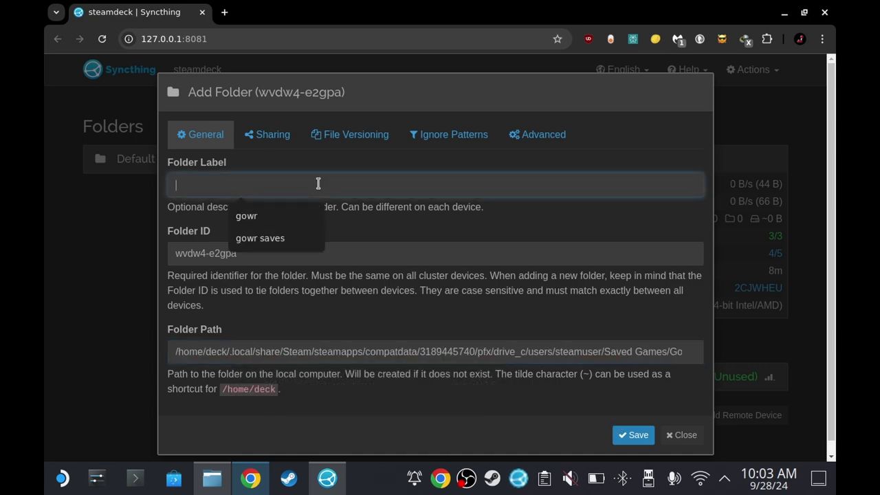
pyautogui.click(276, 241)
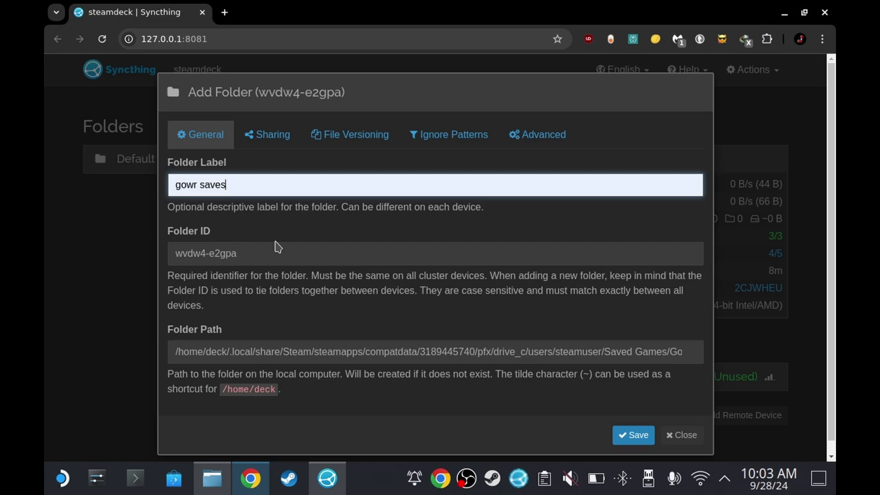
pyautogui.click(257, 138)
pyautogui.click(176, 209)
pyautogui.click(637, 252)
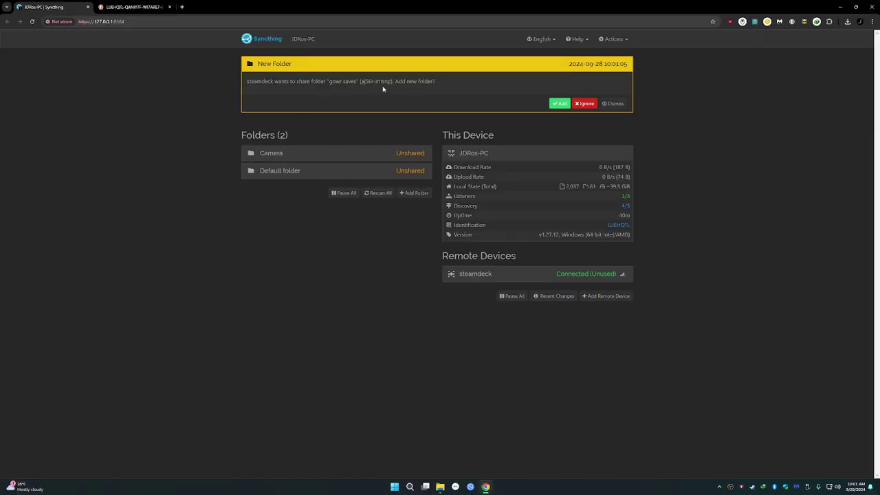
# - On the Windows PC, accept the "gowr saves" folder that steamdeck wants to share
pyautogui.click(558, 104)
pyautogui.moveTo(326, 196); pyautogui.dragTo(298, 196)
pyautogui.press('End')
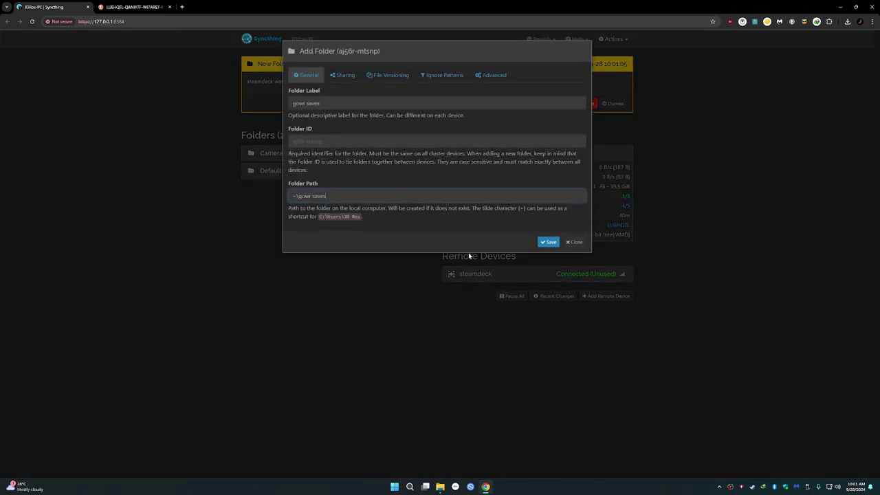
# - In File Explorer, copy the path of God of War Ragnarök's 6144 save folder and place the window beside the browser
pyautogui.click(440, 485)
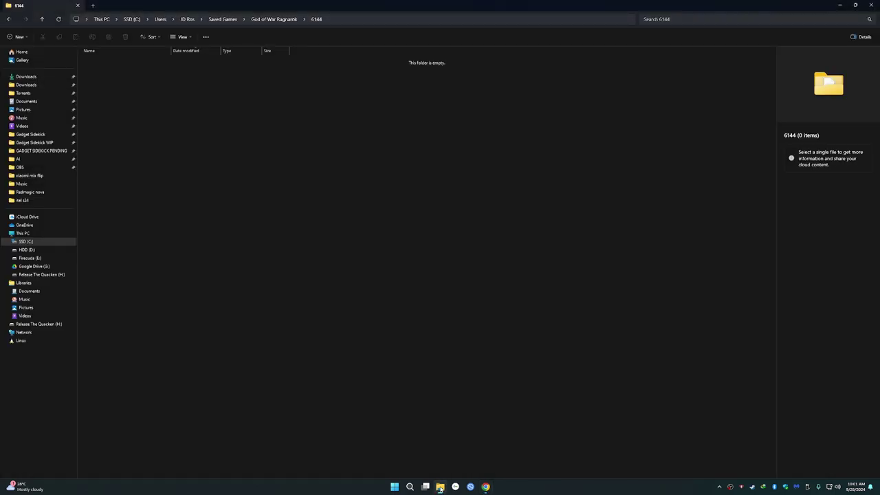
pyautogui.click(352, 18)
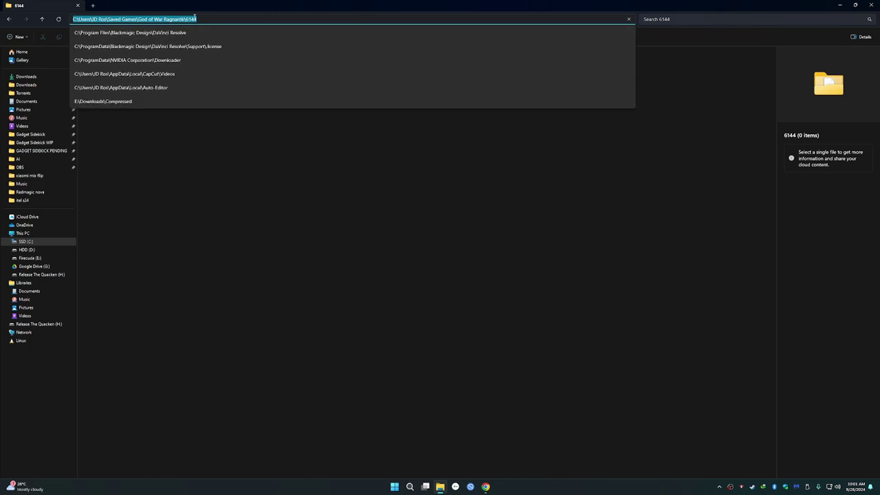
pyautogui.press('super+Down')
pyautogui.press('super+Left')
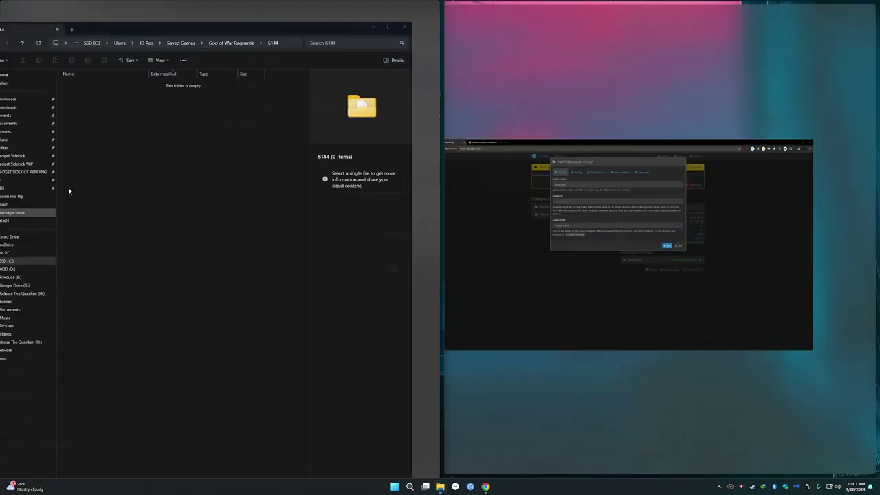
# - Set the shared folder's path to the copied Saved Games\God of War Ragnarök\6144 location and save the folder
pyautogui.click(594, 217)
pyautogui.moveTo(554, 196); pyautogui.dragTo(496, 195)
pyautogui.press('BackSpace')
pyautogui.hotkey('ctrl', 'v')
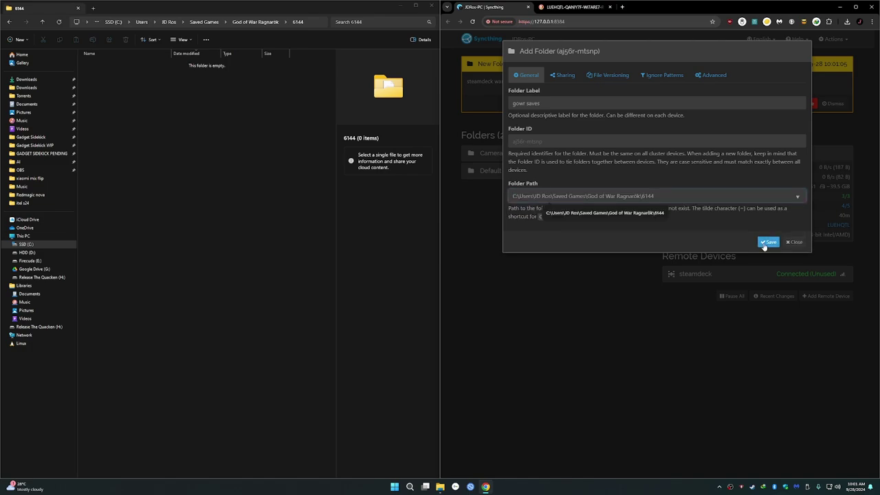
pyautogui.click(767, 241)
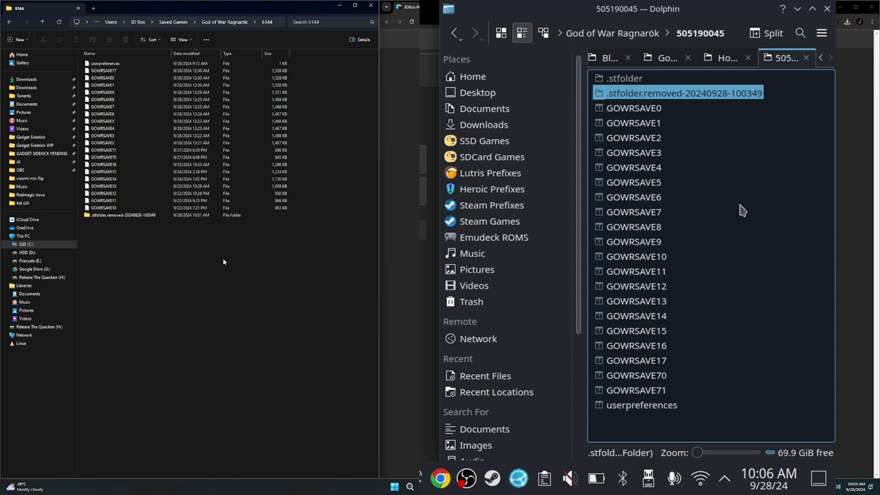
# - Delete the GOWRSAVE1 file from the 6144 save folder on the PC
pyautogui.click(101, 85)
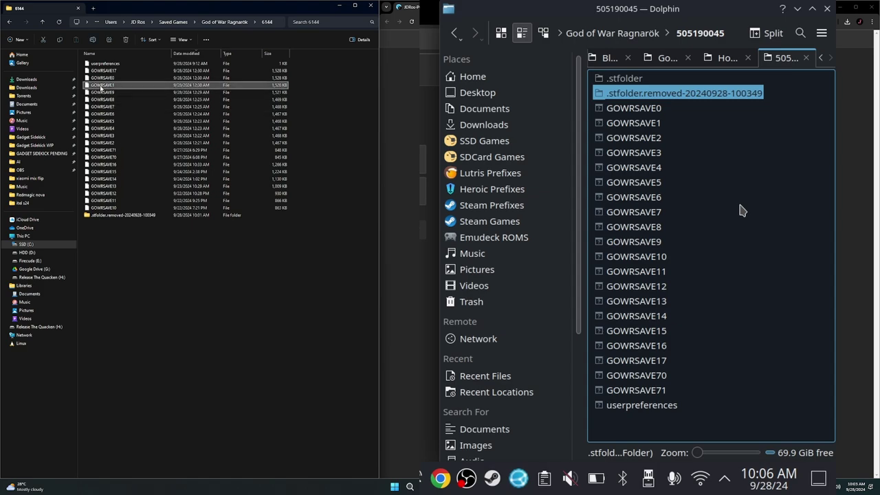
pyautogui.press('Delete')
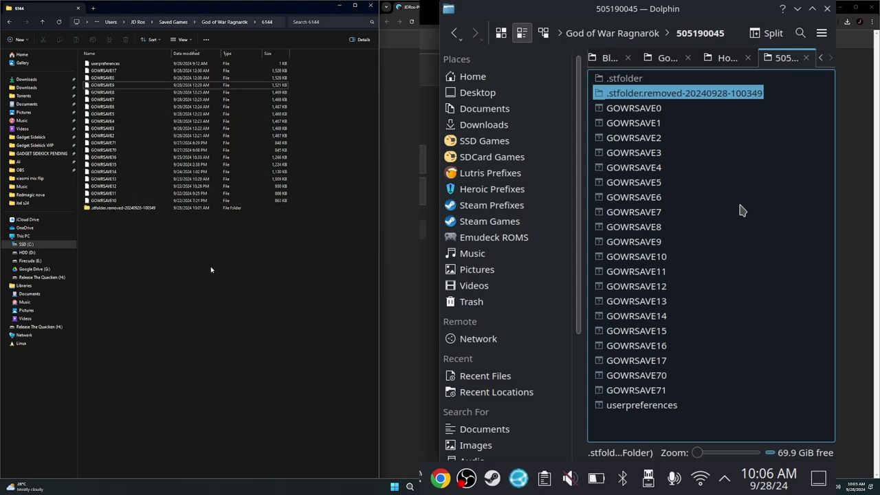